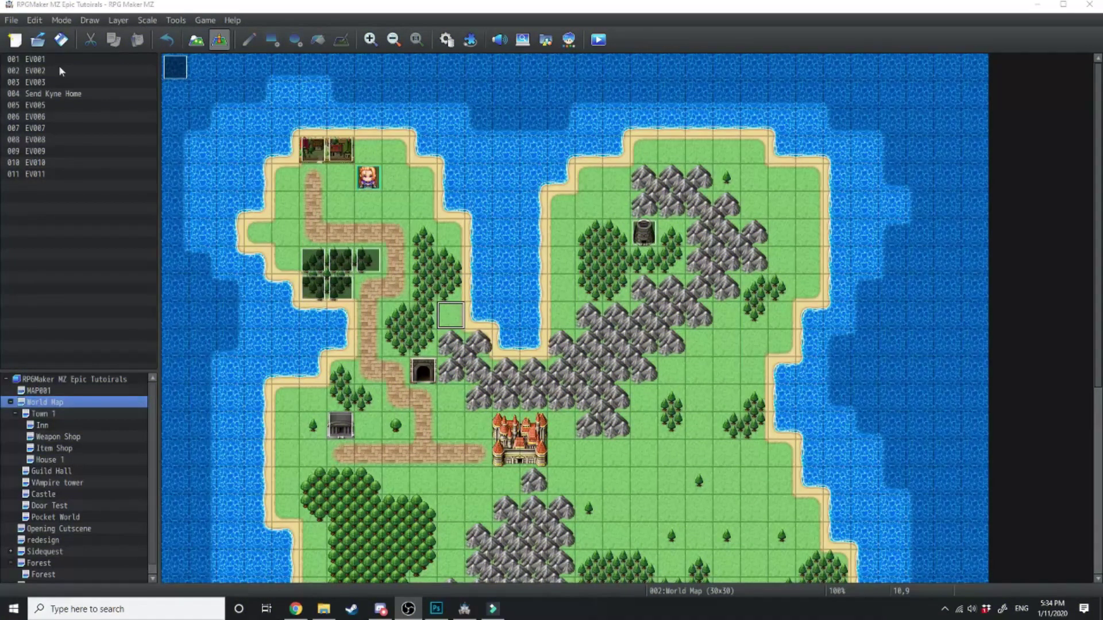
Step: Create the new project 'Project L: Makers and Breakers' and download the custom title screen plugin pack
left_click(11, 20)
left_click(29, 32)
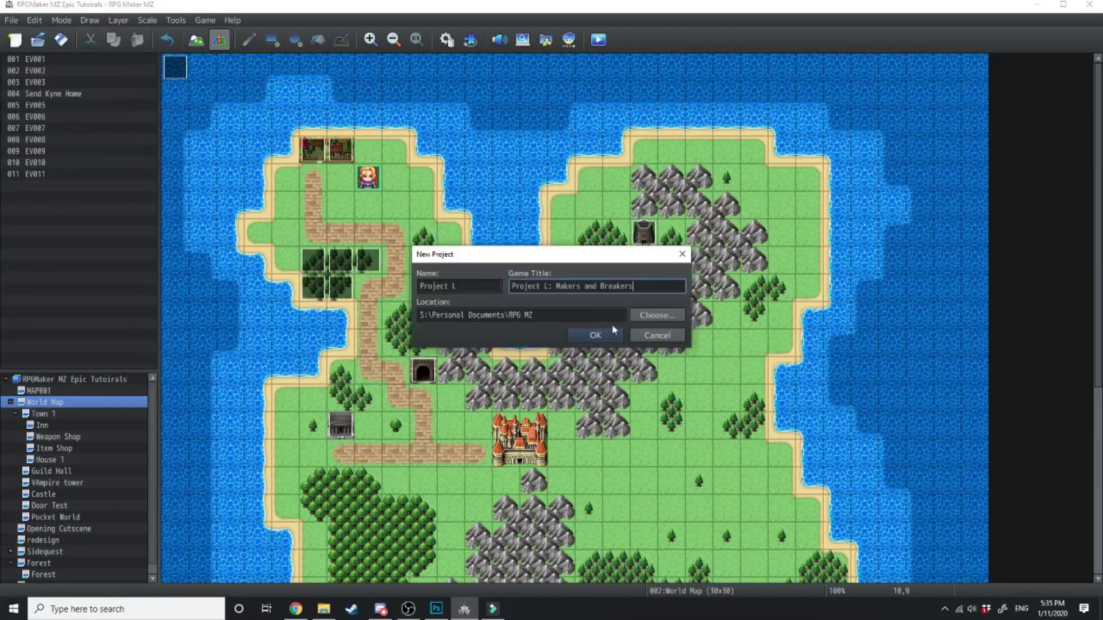
left_click(595, 335)
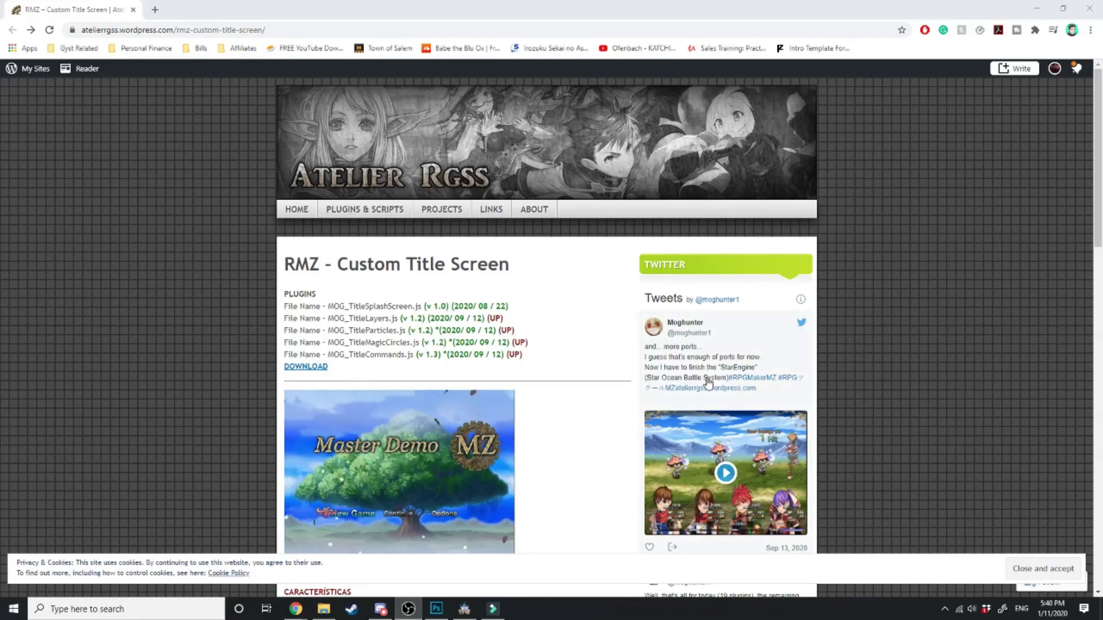
scroll(313, 287, "down", 2)
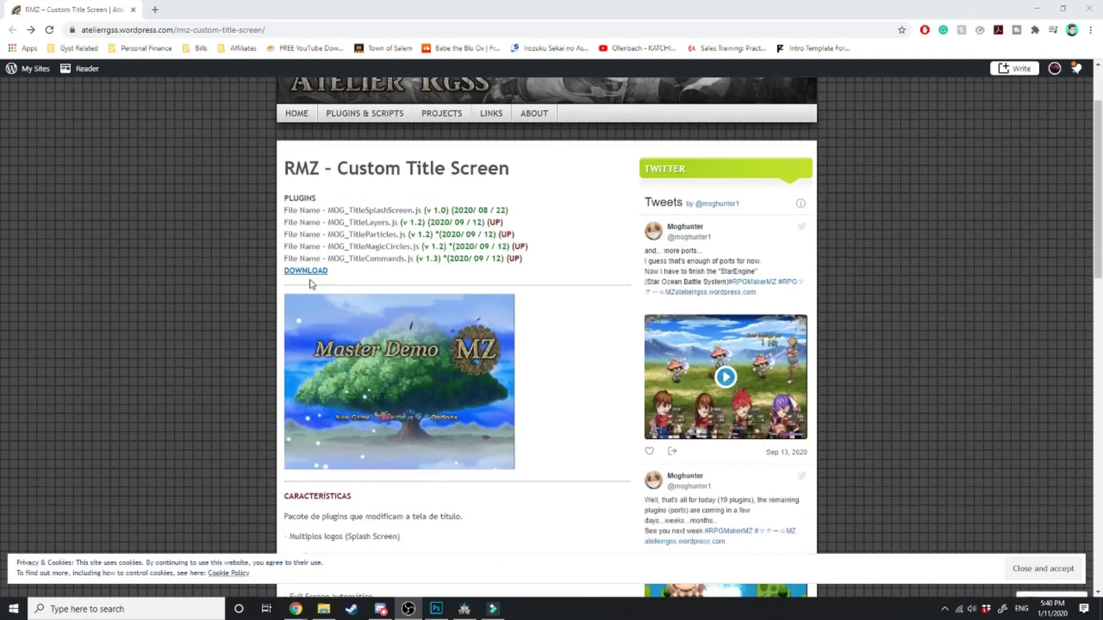
left_click(308, 272)
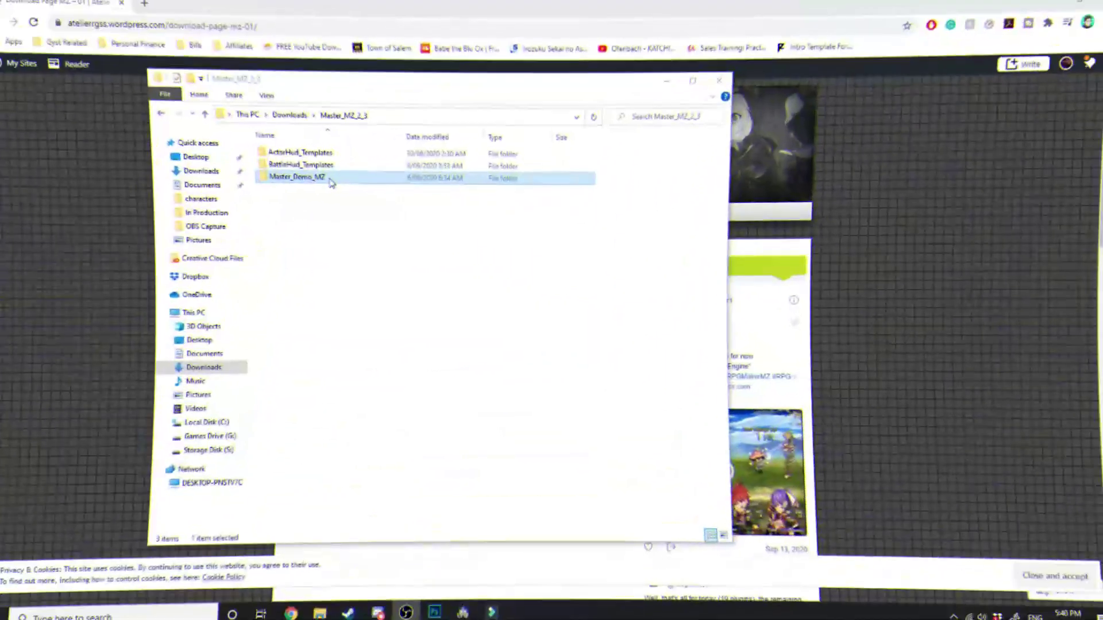
Step: In Master_Demo_MZ's js/plugins folder, select MOG_TitleCommands, MOG_TitleLayers and MOG_TitleParticles
double_click(290, 175)
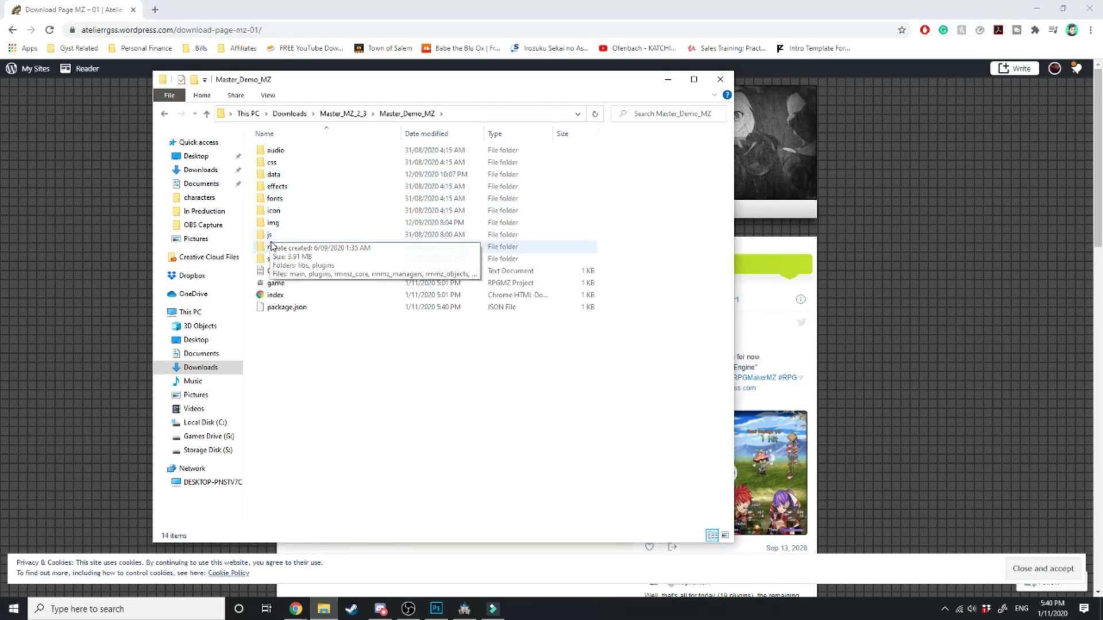
double_click(280, 235)
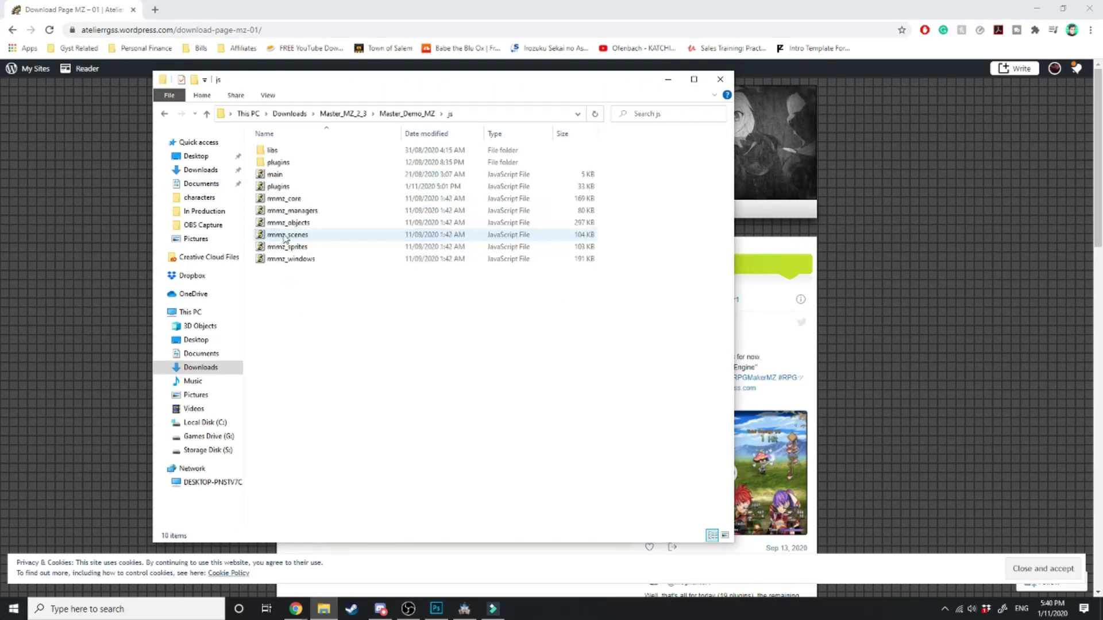
double_click(278, 162)
scroll(313, 417, "down", 1)
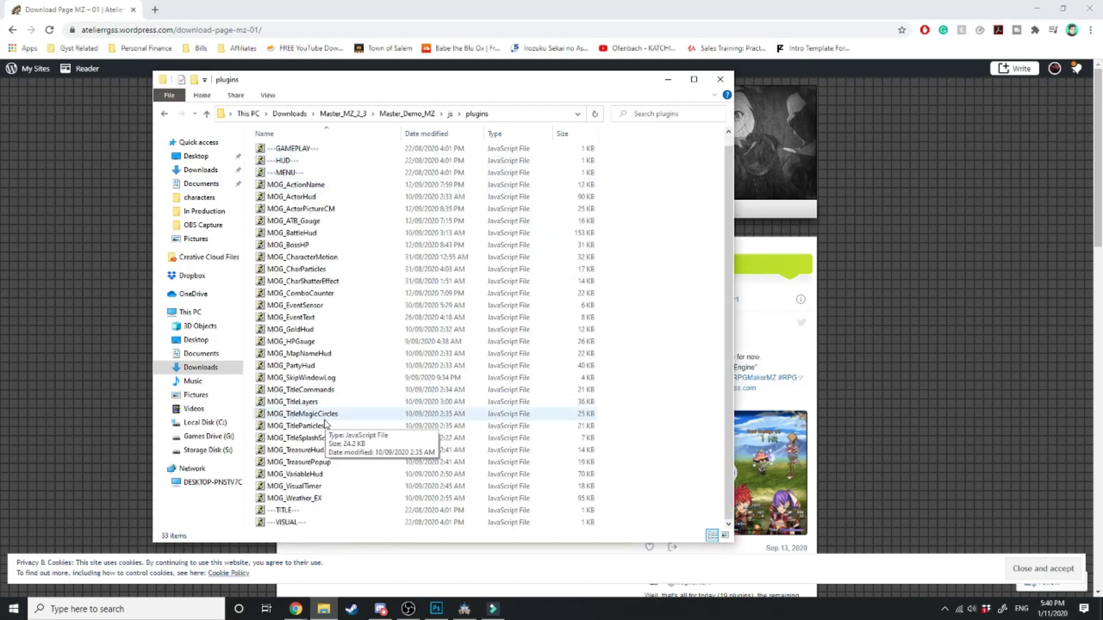
left_click(315, 392)
left_click(293, 401, "ctrl")
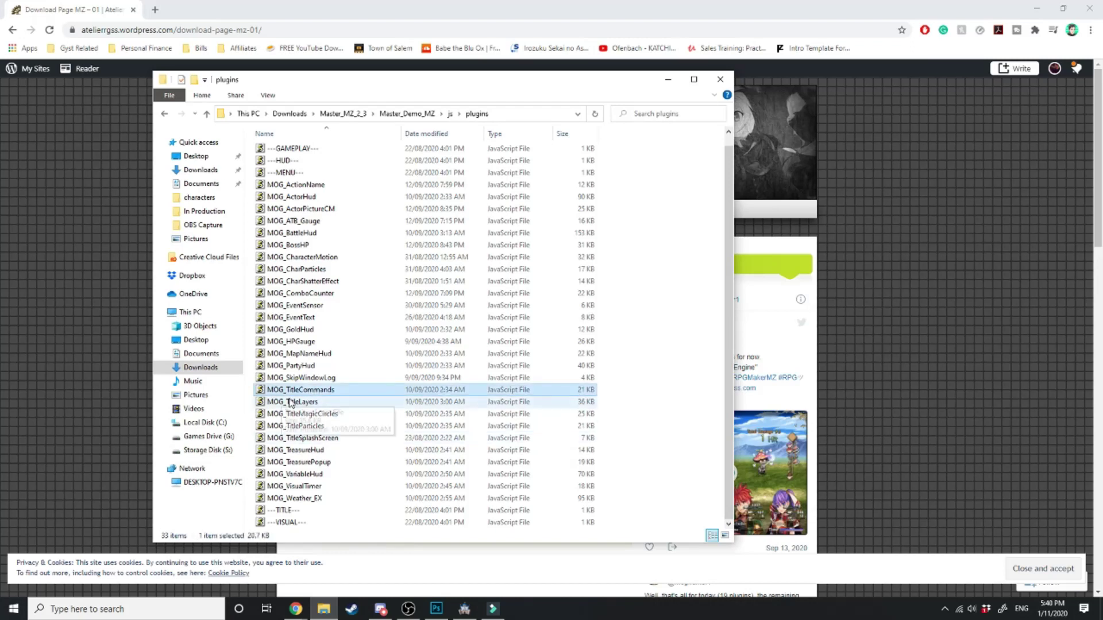
left_click(328, 426, "ctrl")
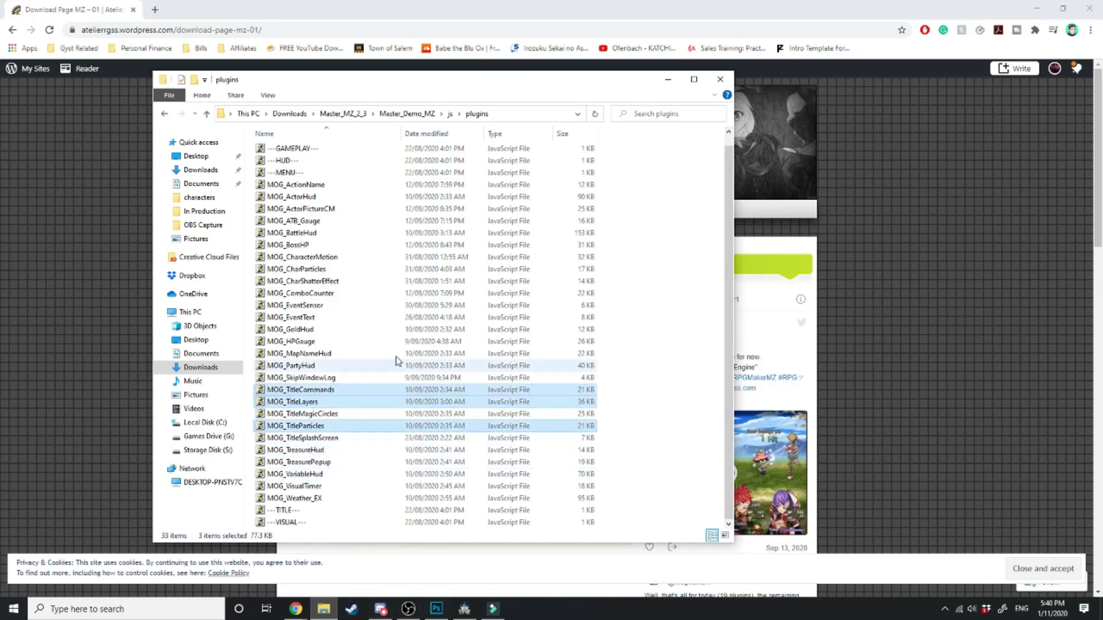
Step: Paste the three MOG title plugins into Project L's js/plugins folder
left_click(324, 610)
double_click(277, 235)
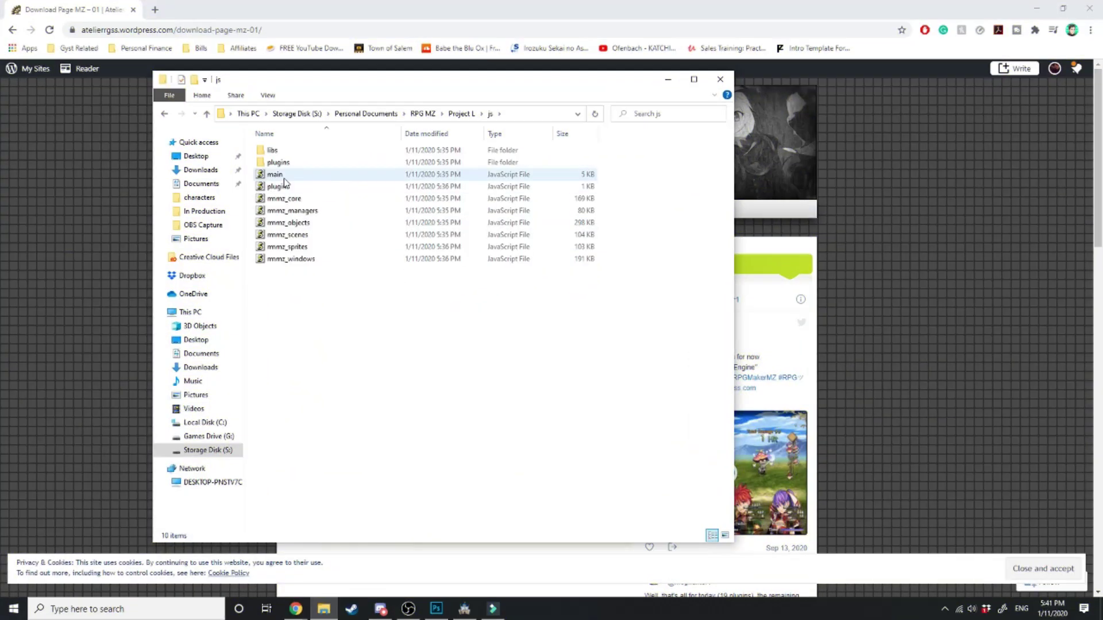
left_click(279, 163)
double_click(287, 162)
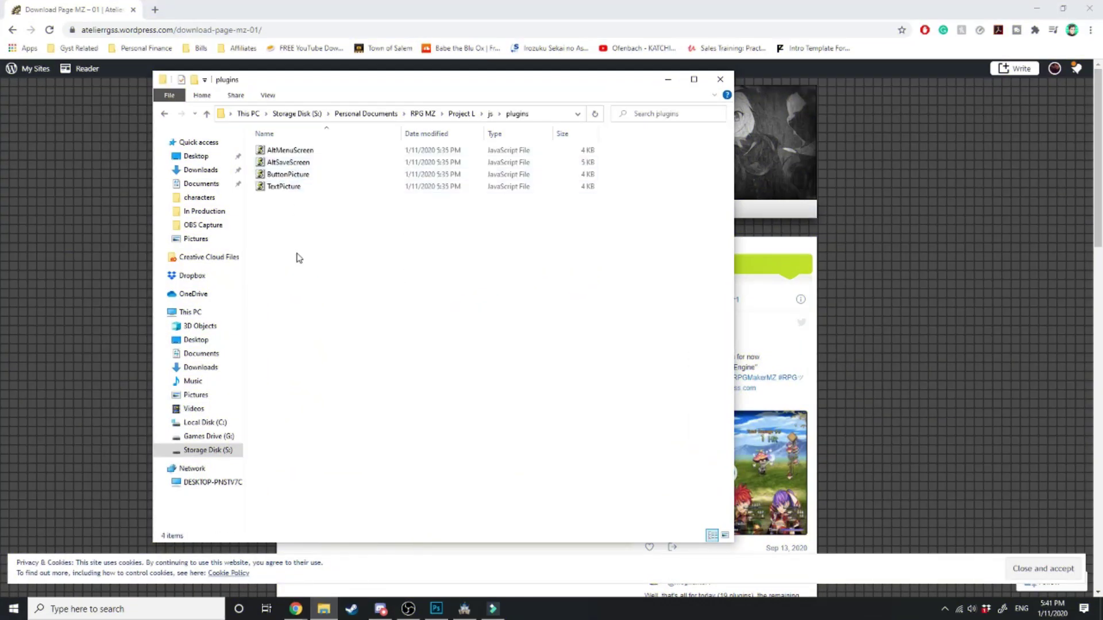
key("ctrl+v")
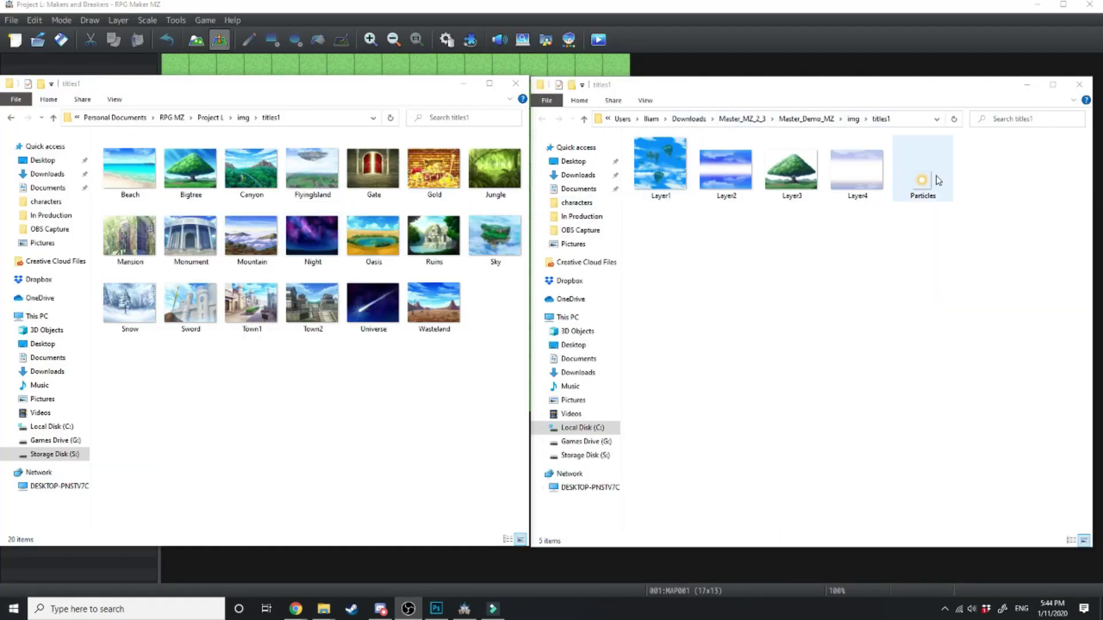
Step: Copy the Layer1–Layer4 and Particles images into Project L's img/titles1 folder
left_click_drag(980, 250, 684, 172)
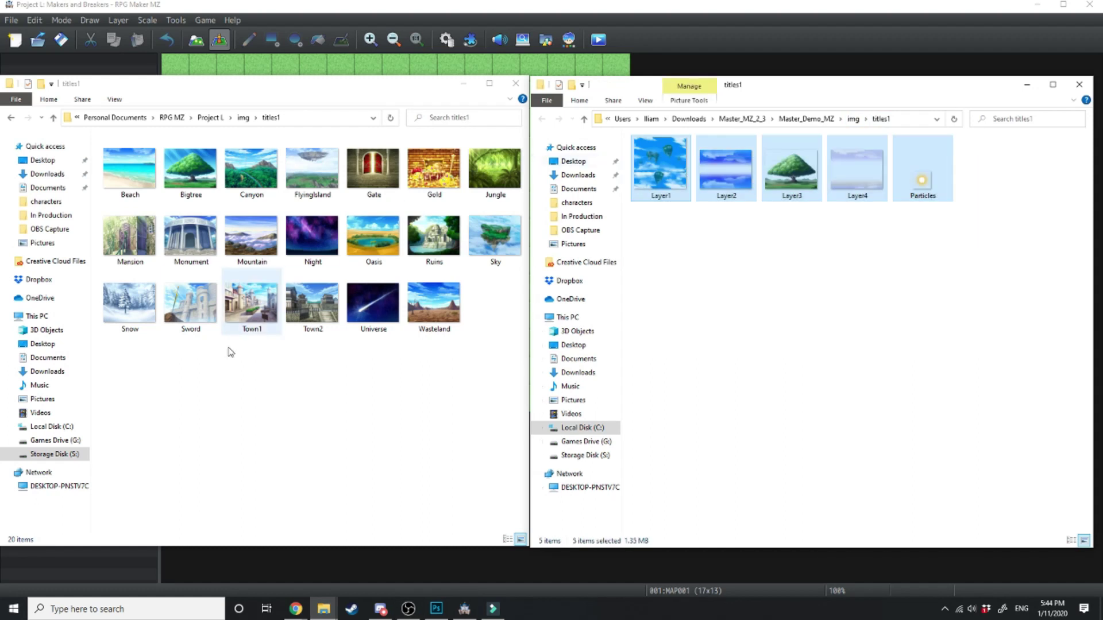
left_click(258, 427)
key("ctrl+v")
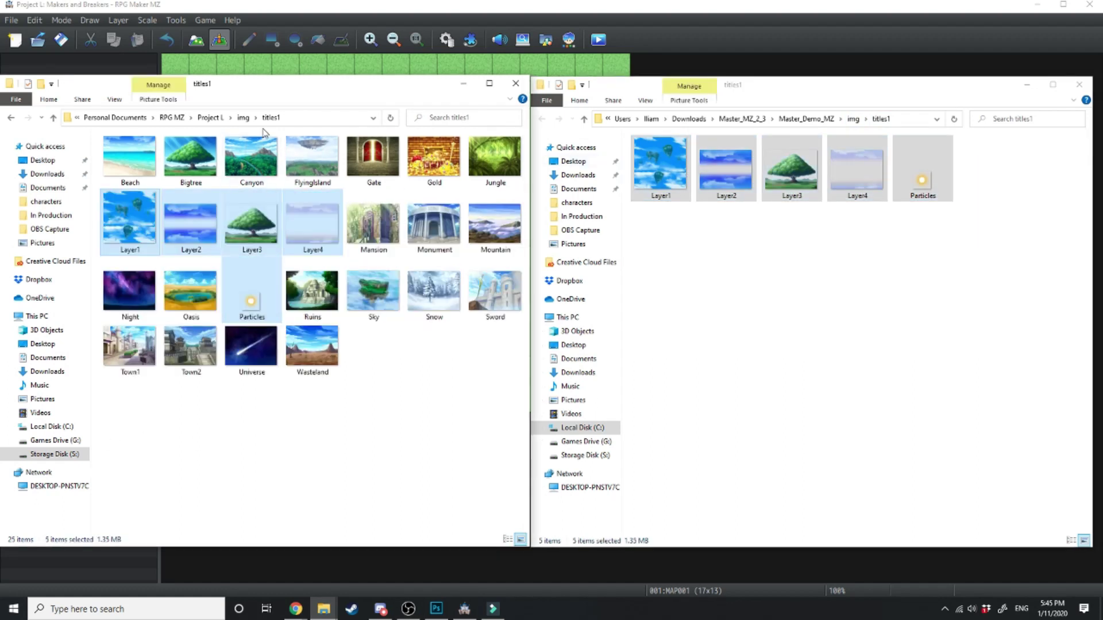
Step: Open both titles2 folders and select all twelve demo titles2 images
left_click(852, 118)
double_click(689, 384)
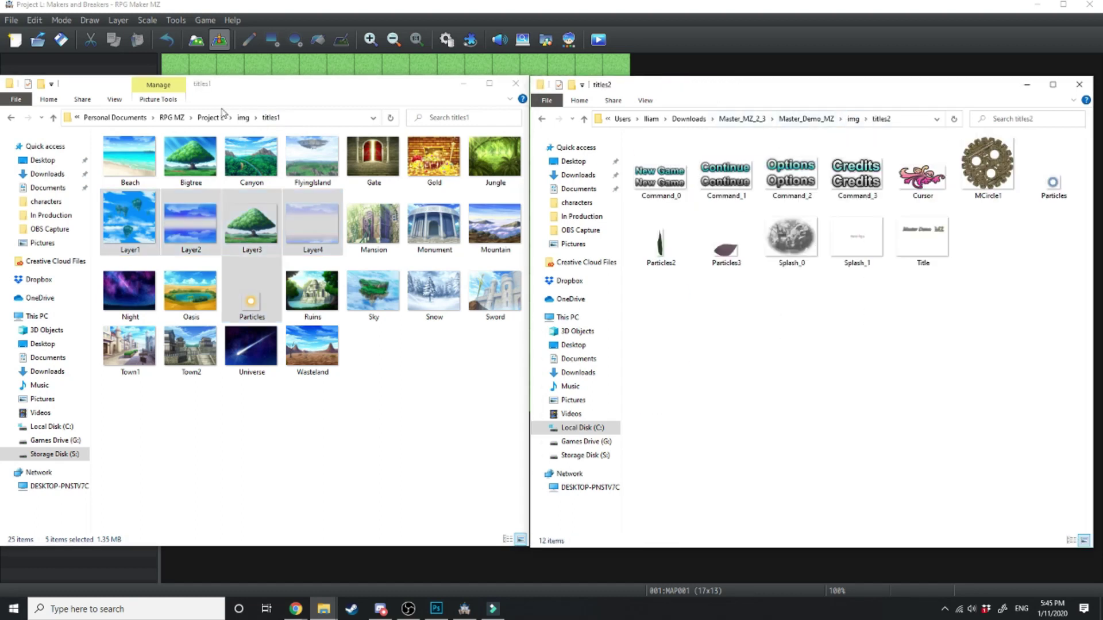
left_click(243, 117)
double_click(153, 305)
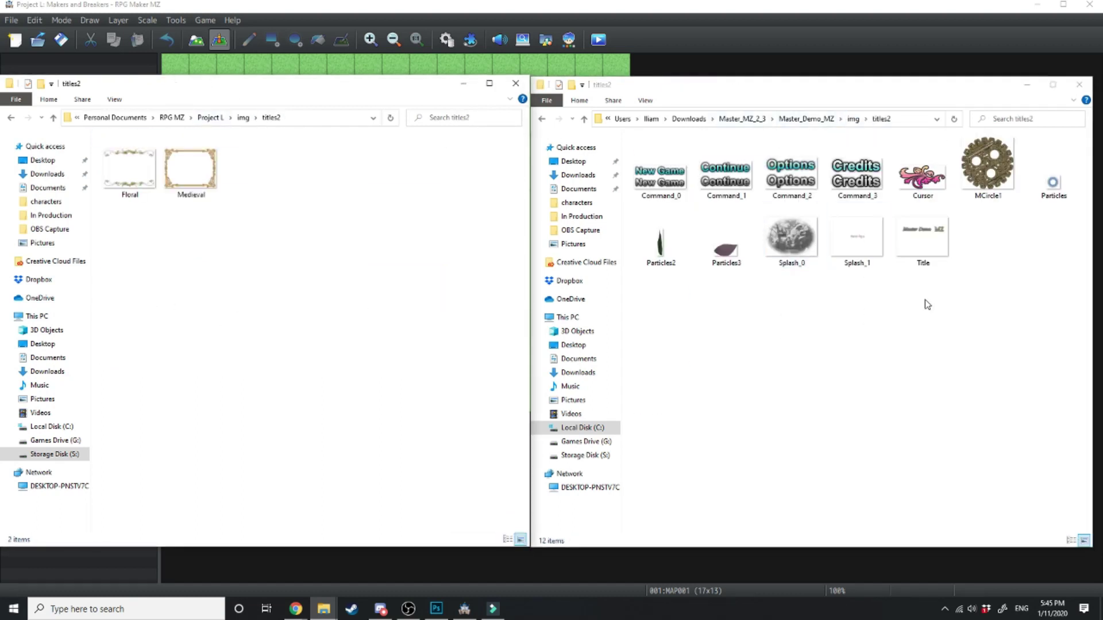
left_click_drag(1039, 303, 192, 276)
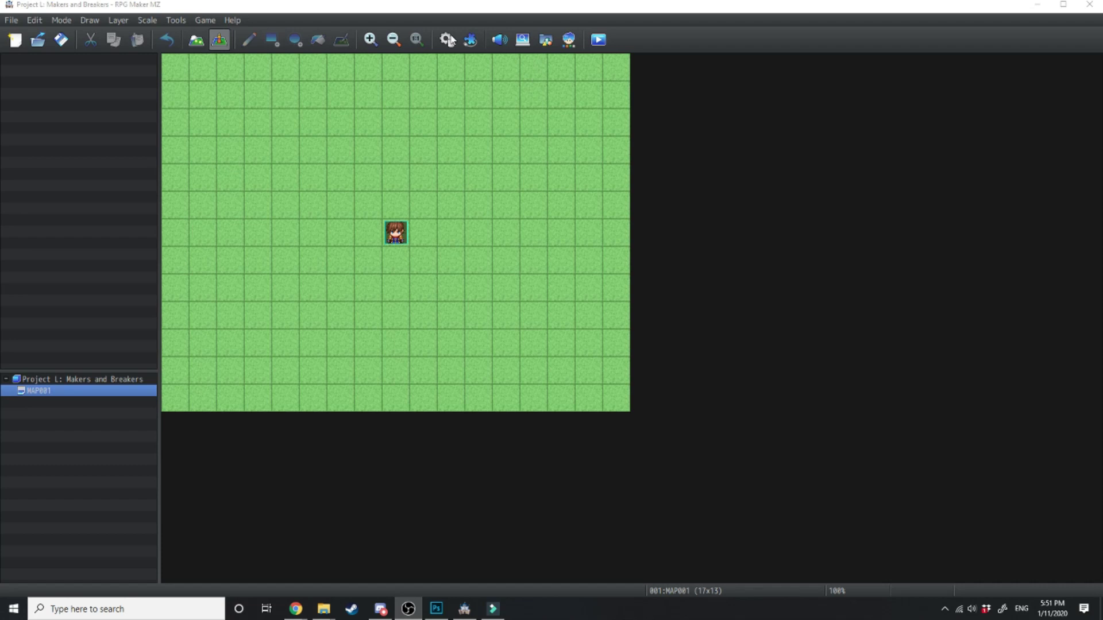
Step: Add the MOG_TitleCommands plugin in an empty Plugin Manager slot
left_click(470, 43)
double_click(377, 163)
left_click(362, 159)
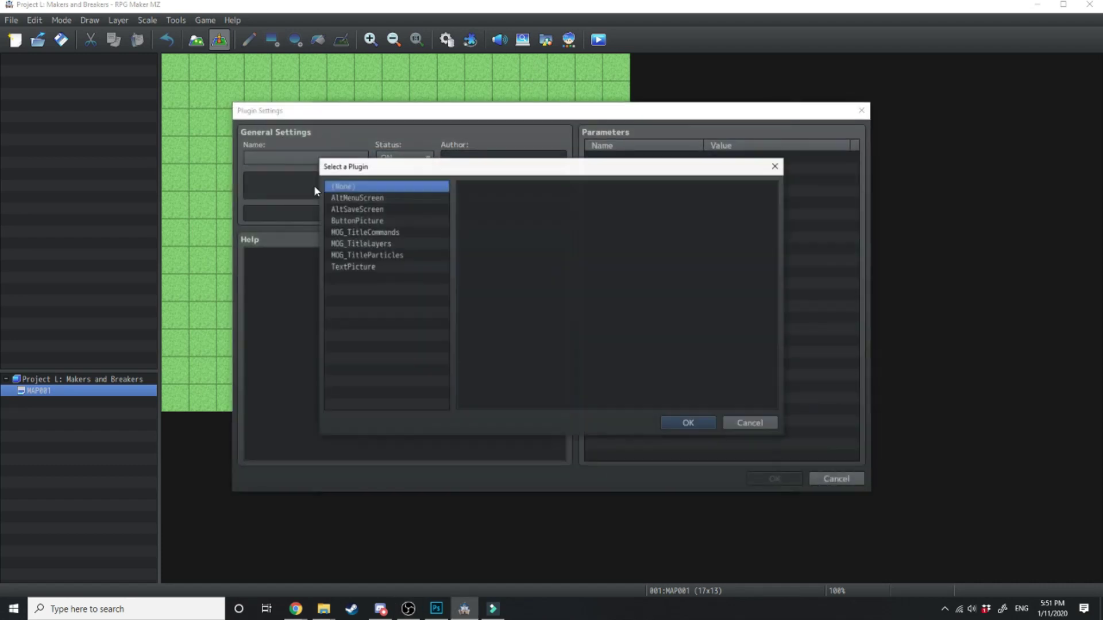
double_click(375, 232)
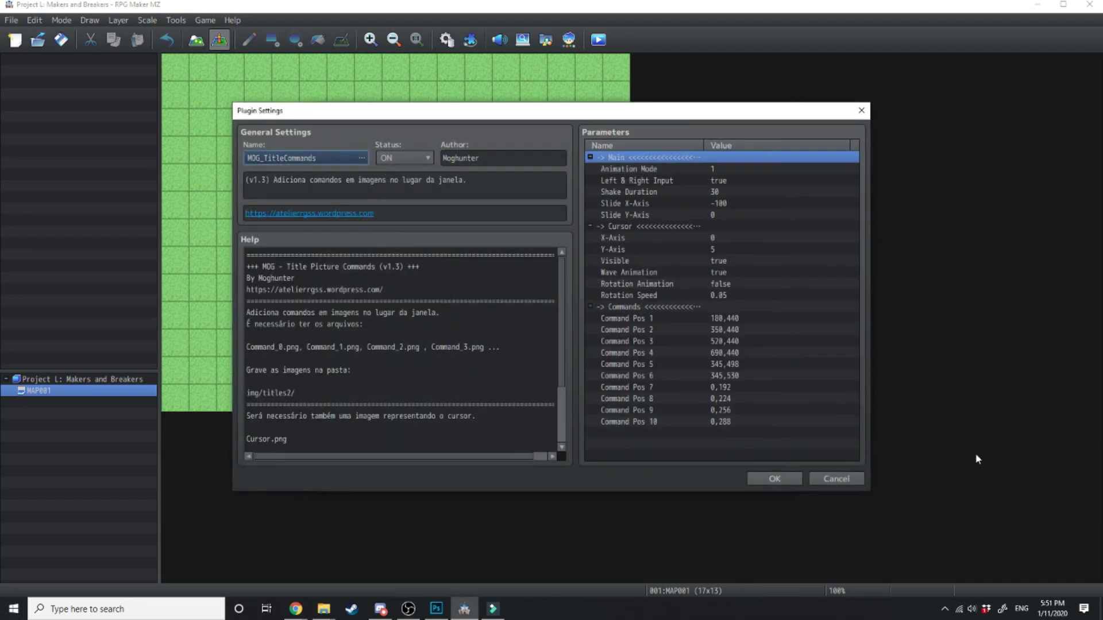
left_click(798, 478)
Step: Keep the plugin changes, save the project and playtest the title screen
left_click(625, 478)
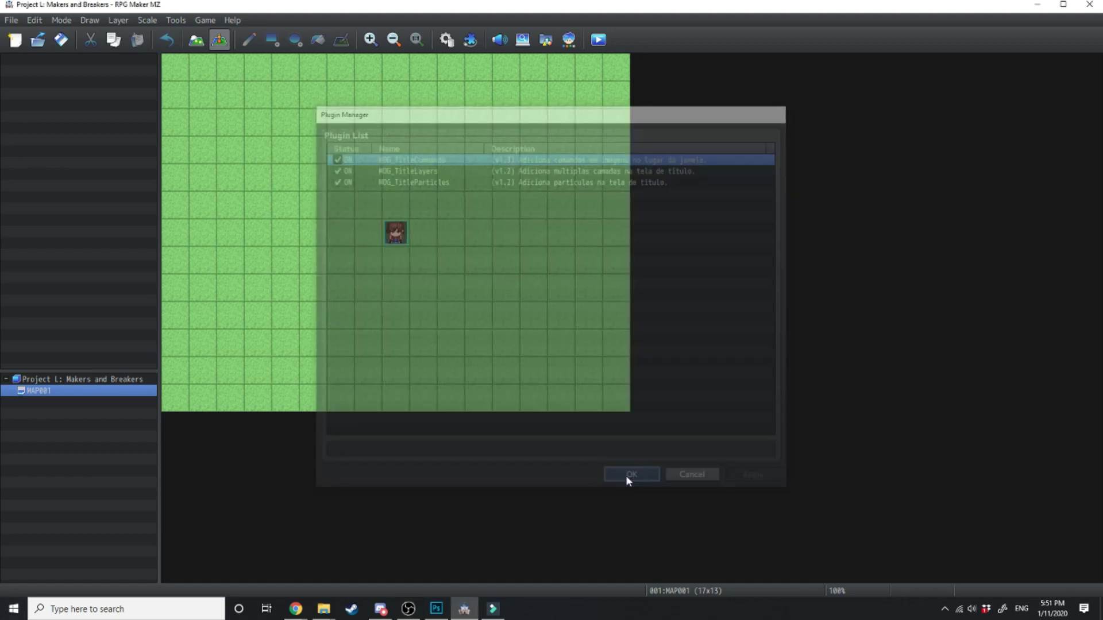
left_click(599, 39)
left_click(523, 321)
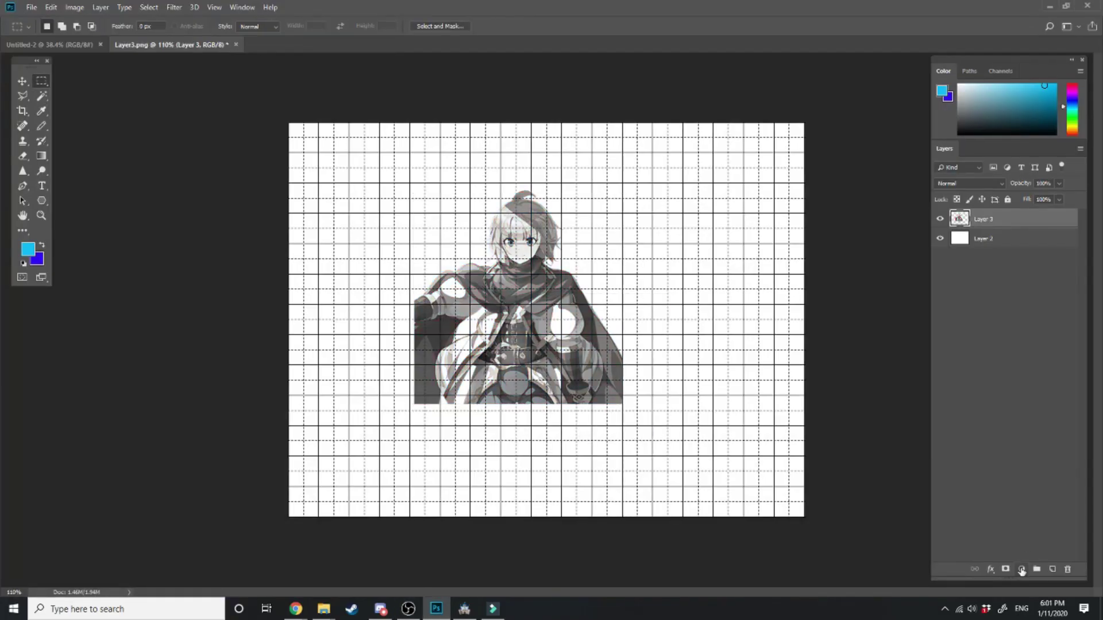
Step: Give the character art a black-and-white Threshold look, select the subject and reposition it above the title
left_click(1021, 570)
left_click(1034, 545)
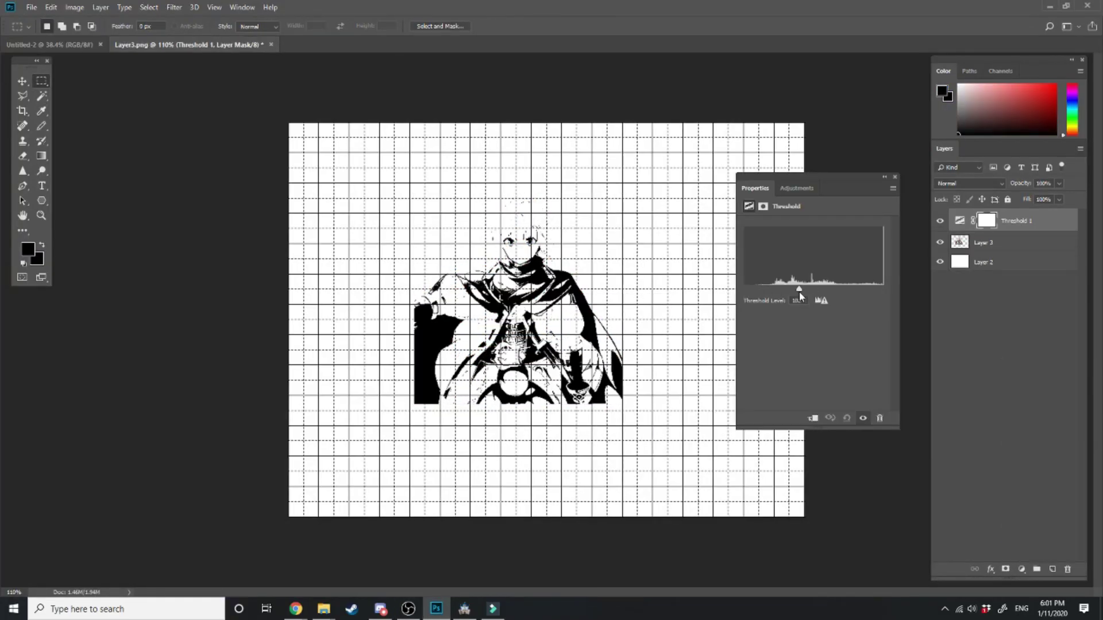
mouse_move(798, 292)
left_mouse_down()
mouse_move(852, 291)
mouse_move(811, 291)
left_mouse_up()
left_click_drag(289, 123, 734, 437)
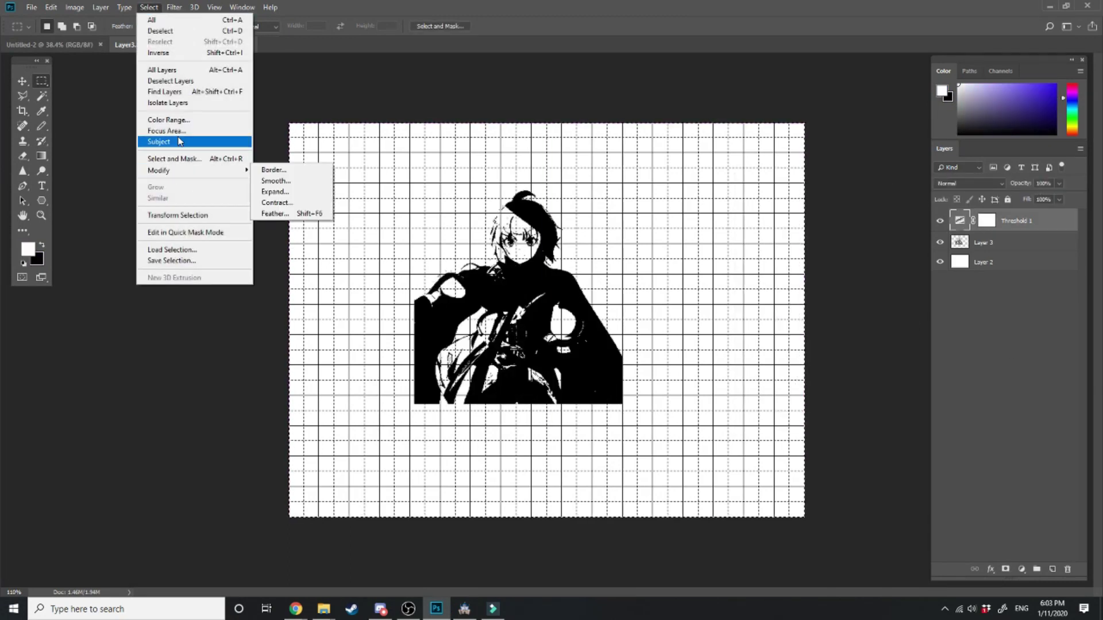
left_click(172, 115)
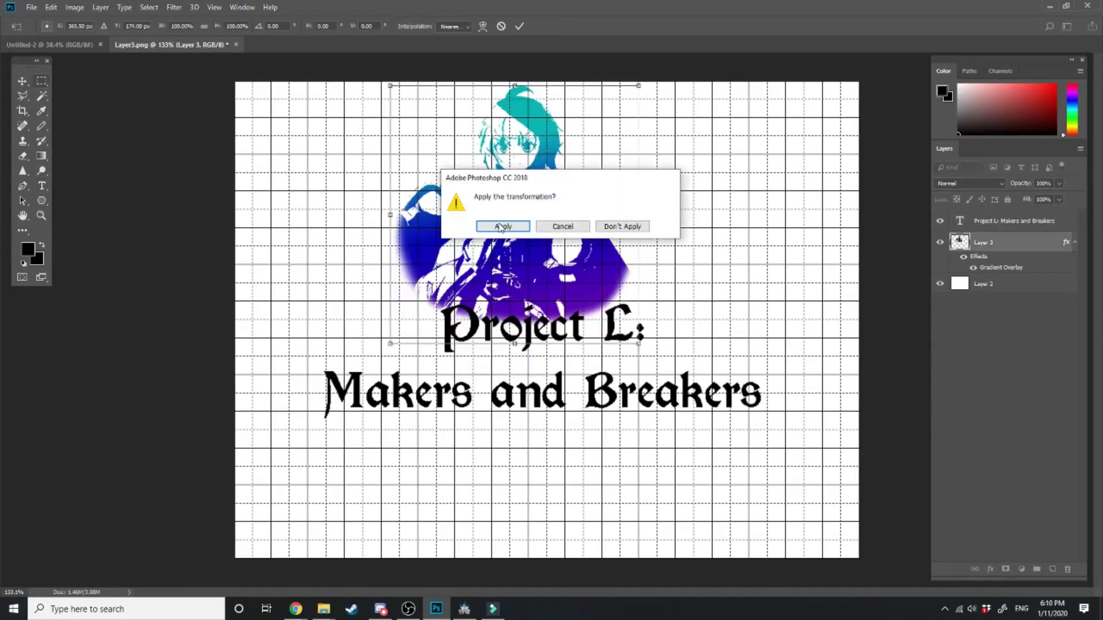
left_click_drag(552, 202, 583, 248)
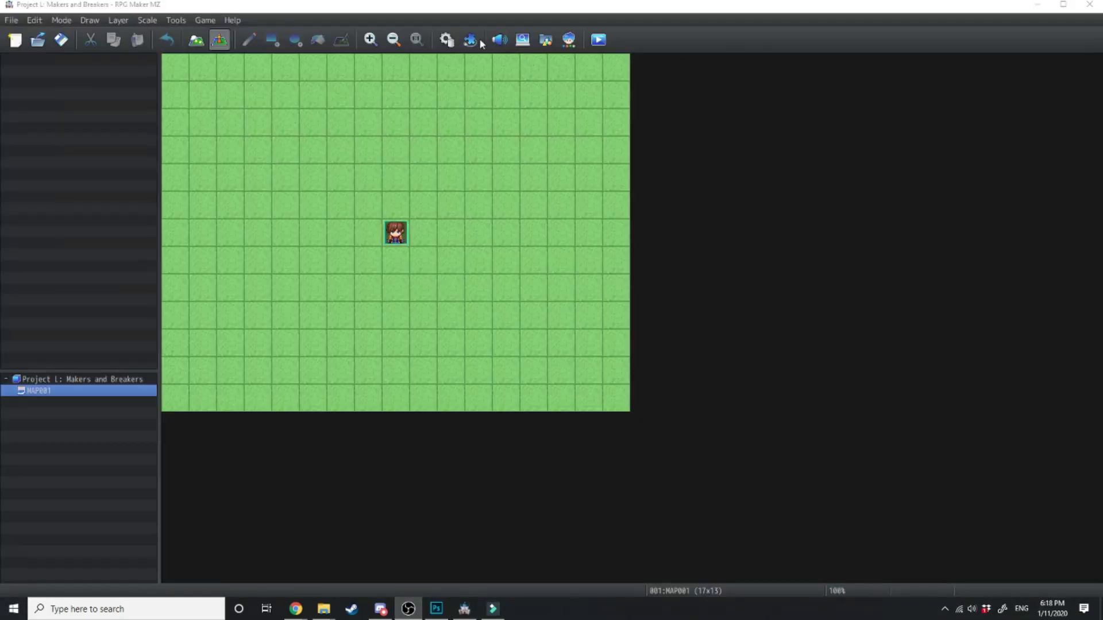
Step: Open the MOG_TitleLayers settings and keep Title as the title text image
left_click(470, 40)
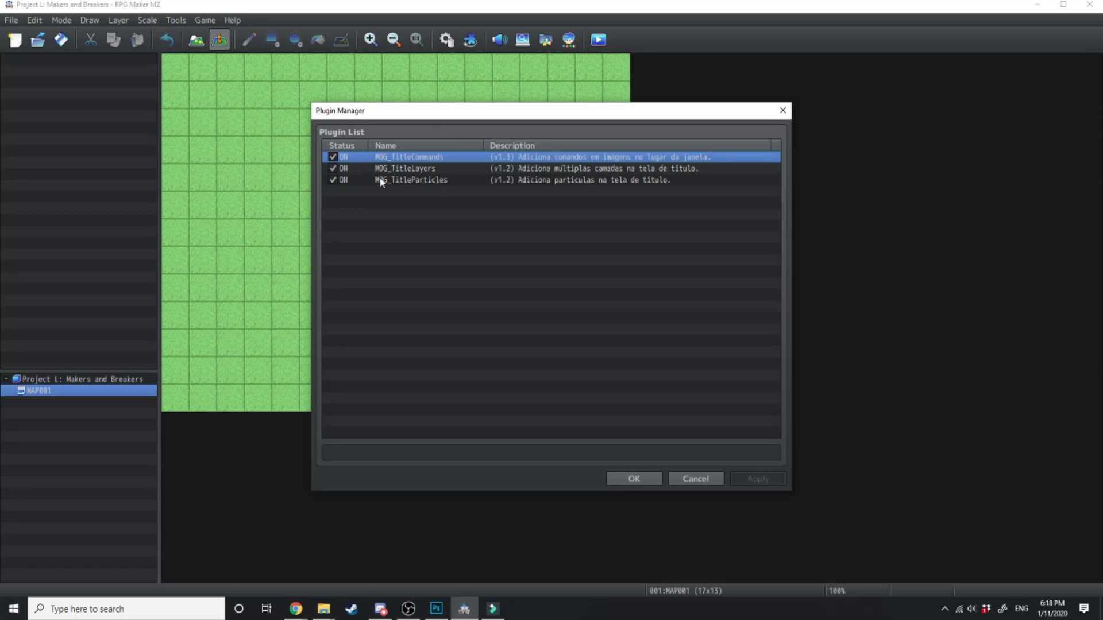
double_click(433, 170)
left_click(635, 217)
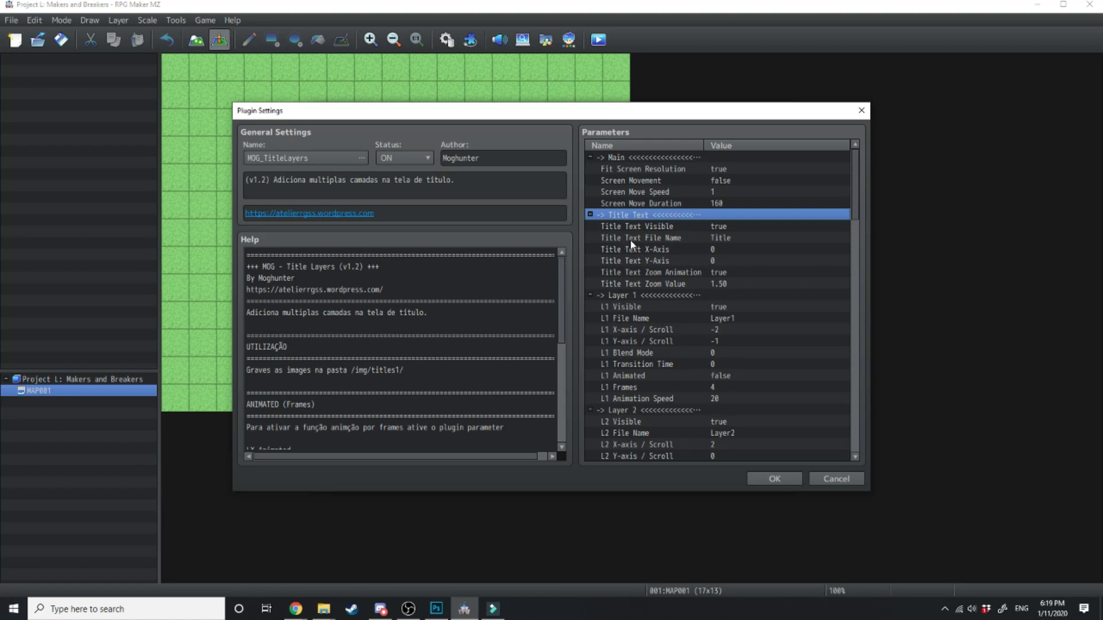
double_click(714, 244)
left_click(556, 294)
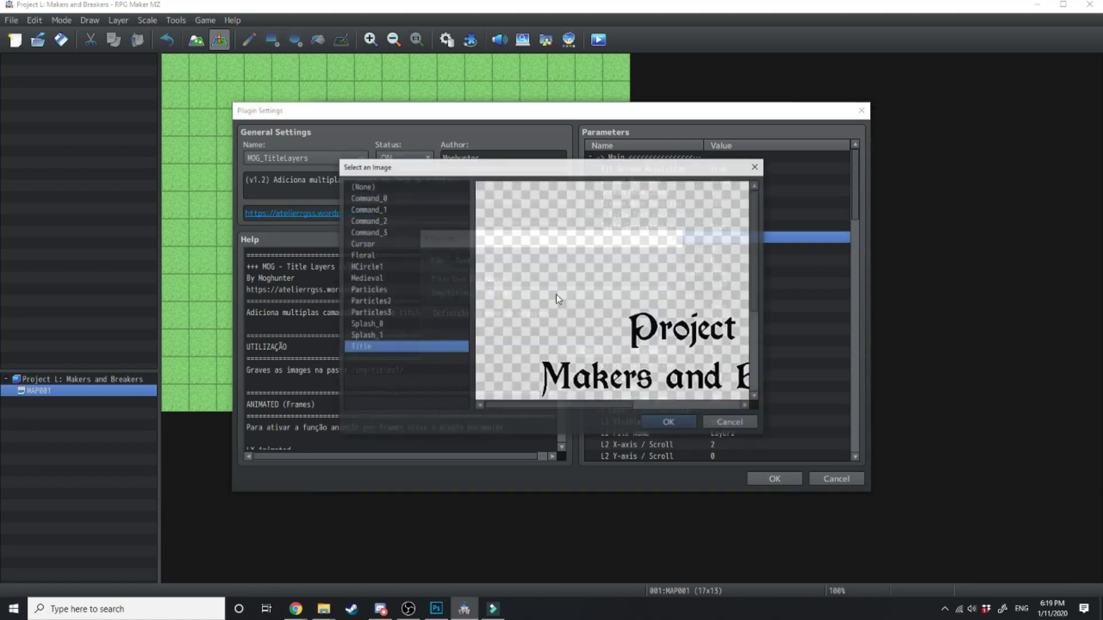
key("Return")
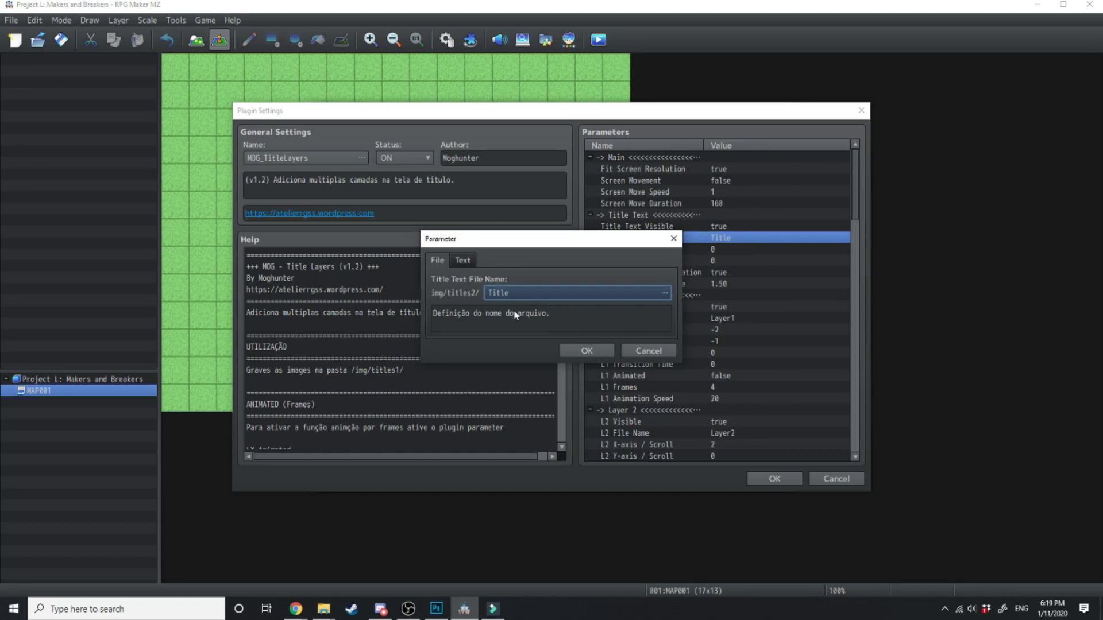
key("Return")
Step: Set the Layer 1 file name to Image 1
left_click(645, 296)
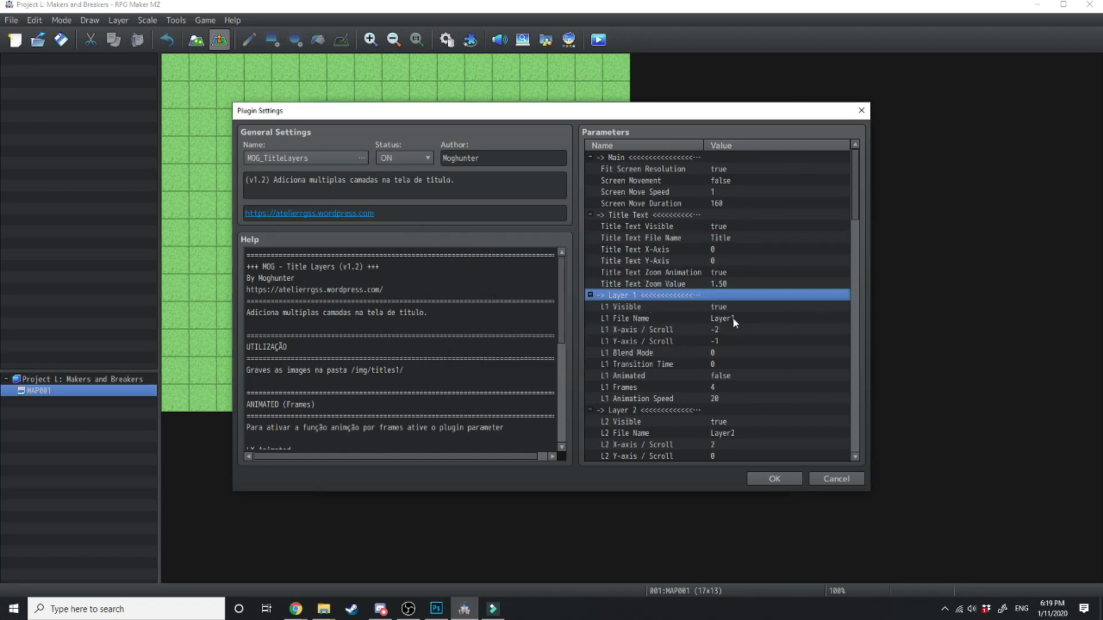
left_click(732, 318)
double_click(736, 321)
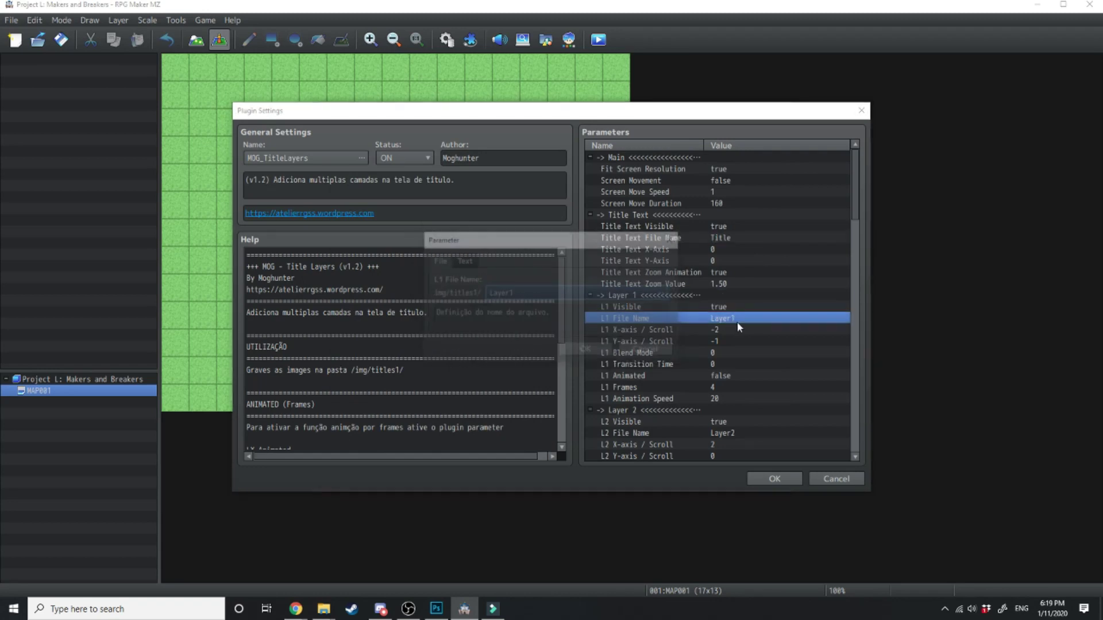
left_click(362, 267)
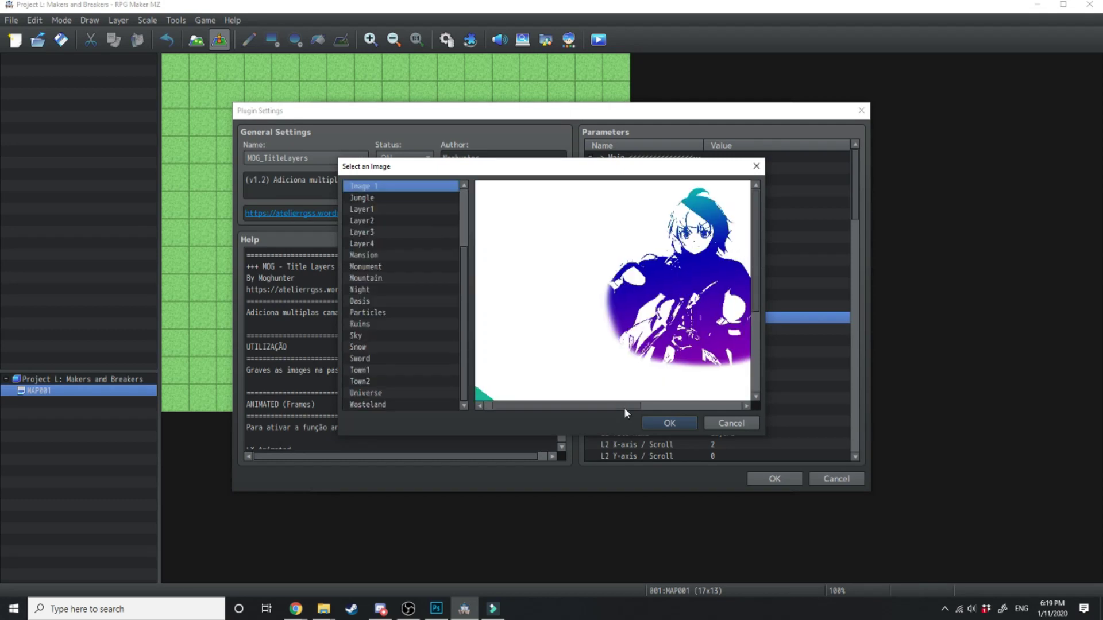
left_click(669, 423)
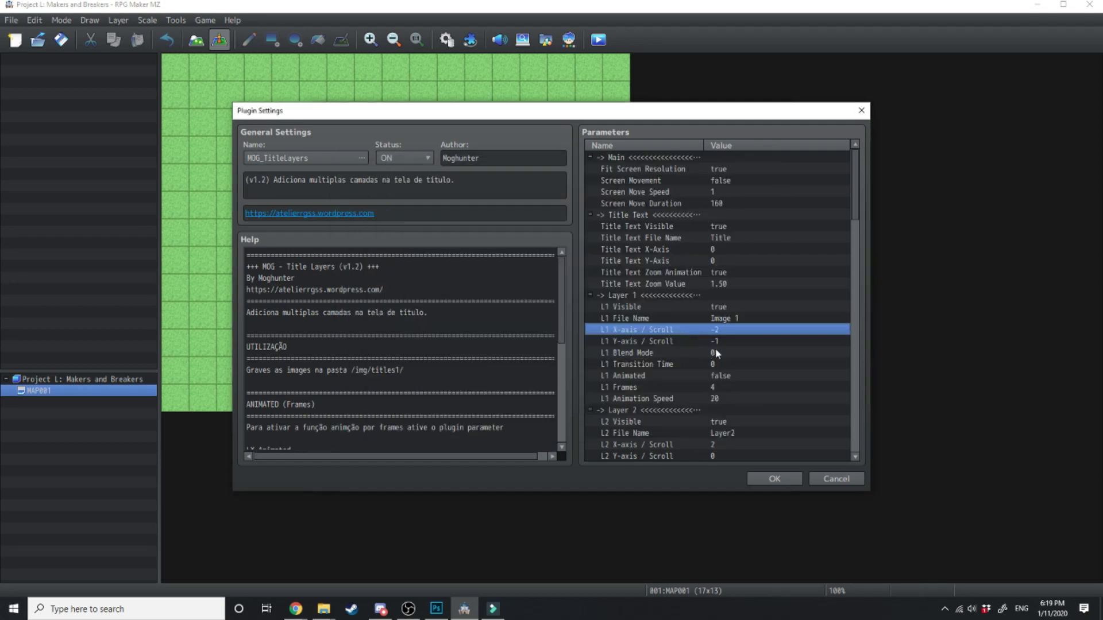
Step: Set Layer 1's X and Y scroll values to 0 and apply the settings
double_click(710, 329)
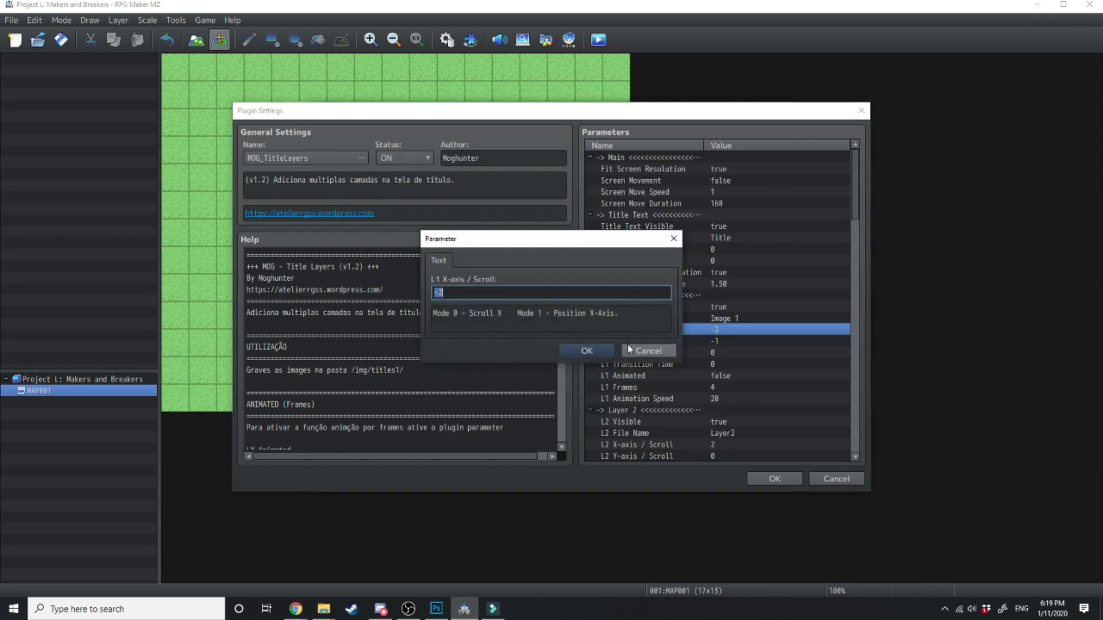
type("0")
left_click(587, 346)
double_click(720, 341)
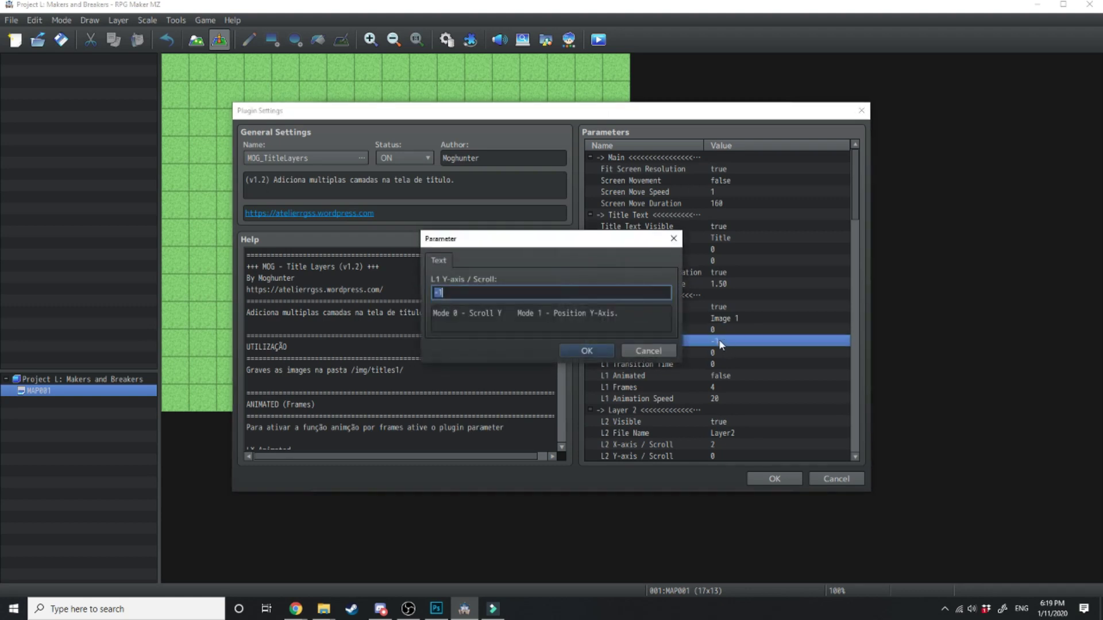
type("0")
left_click(586, 350)
key("Return")
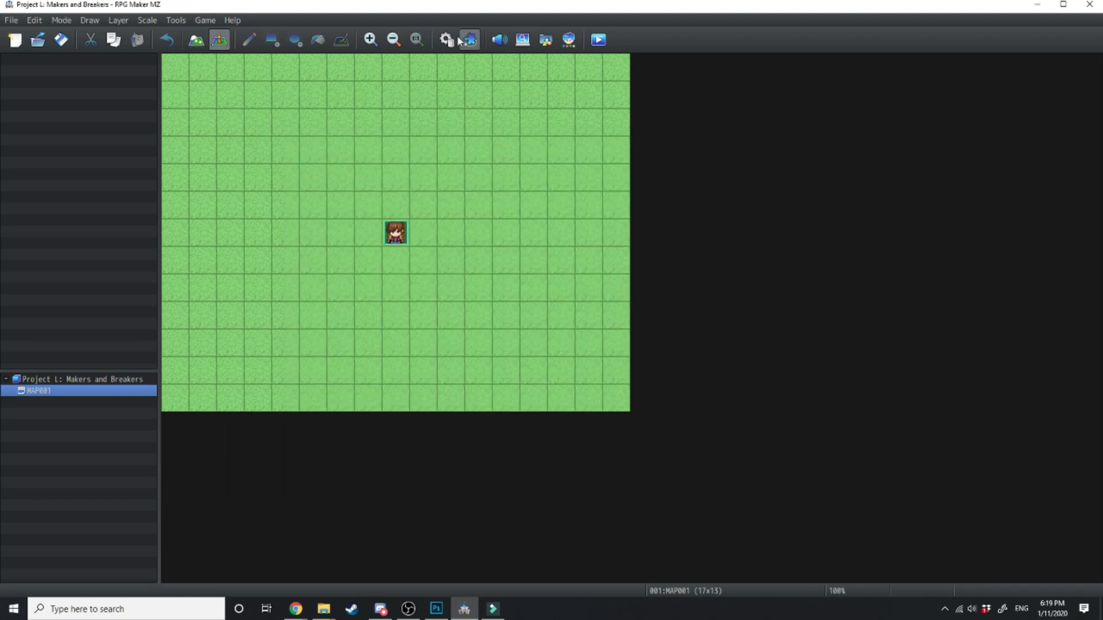
Step: Uncheck Draw Game Title in the Database's System 1 tab and open the Title Screen Images choices
left_click(447, 41)
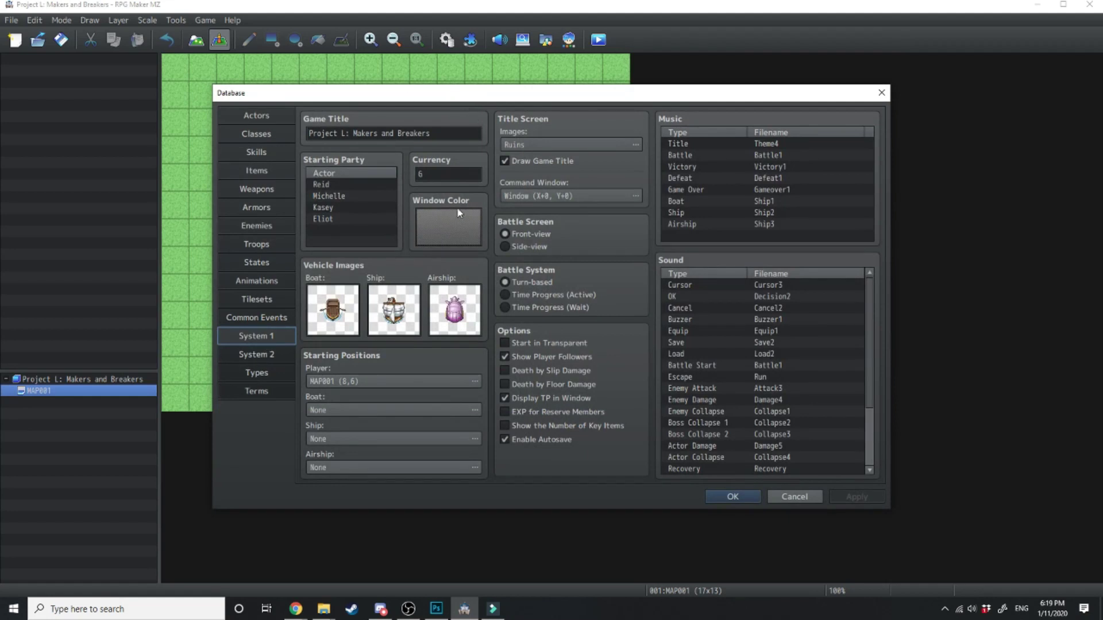
left_click(505, 161)
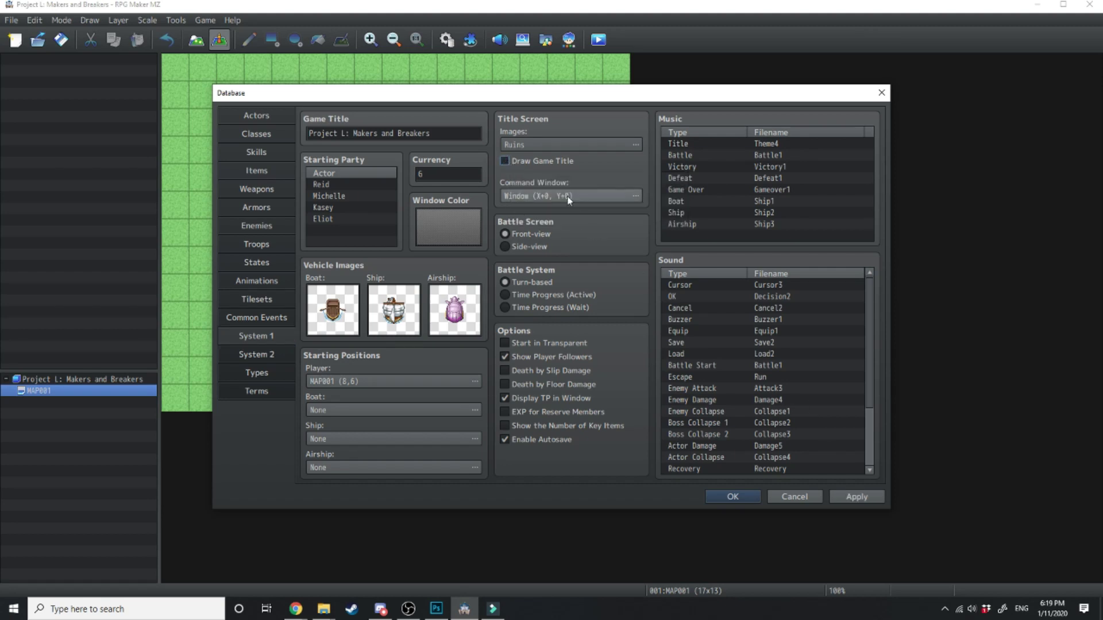
double_click(546, 146)
Step: Review the Layer 1 and Layer 2 visibility settings in MOG_TitleLayers, then start a playtest
scroll(336, 203, "up", 2)
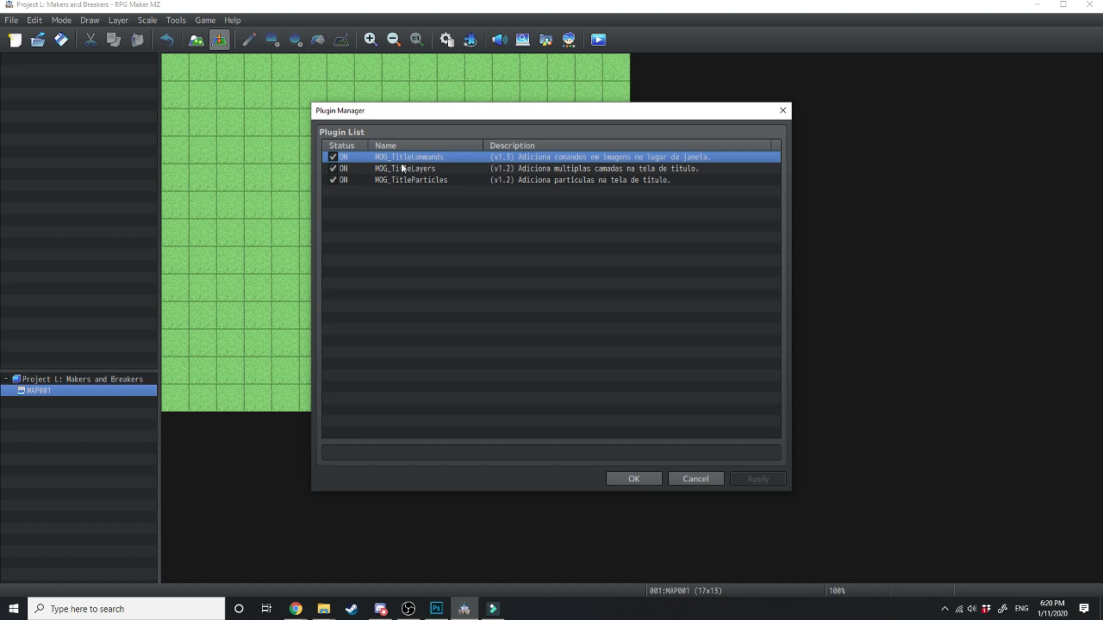
double_click(400, 169)
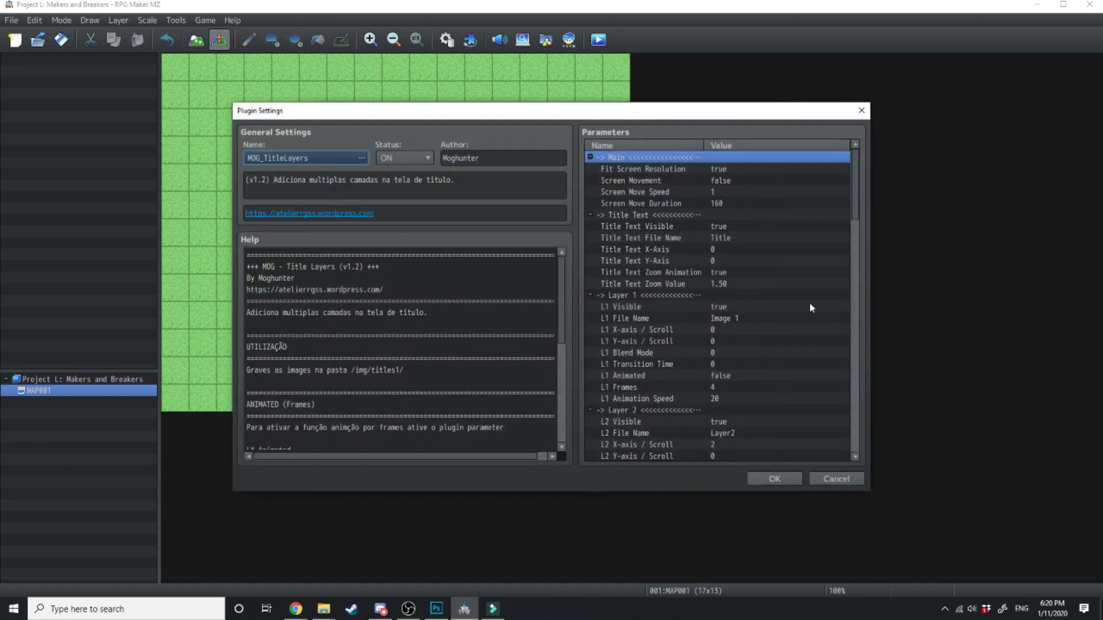
scroll(672, 310, "down", 1)
left_click(652, 274)
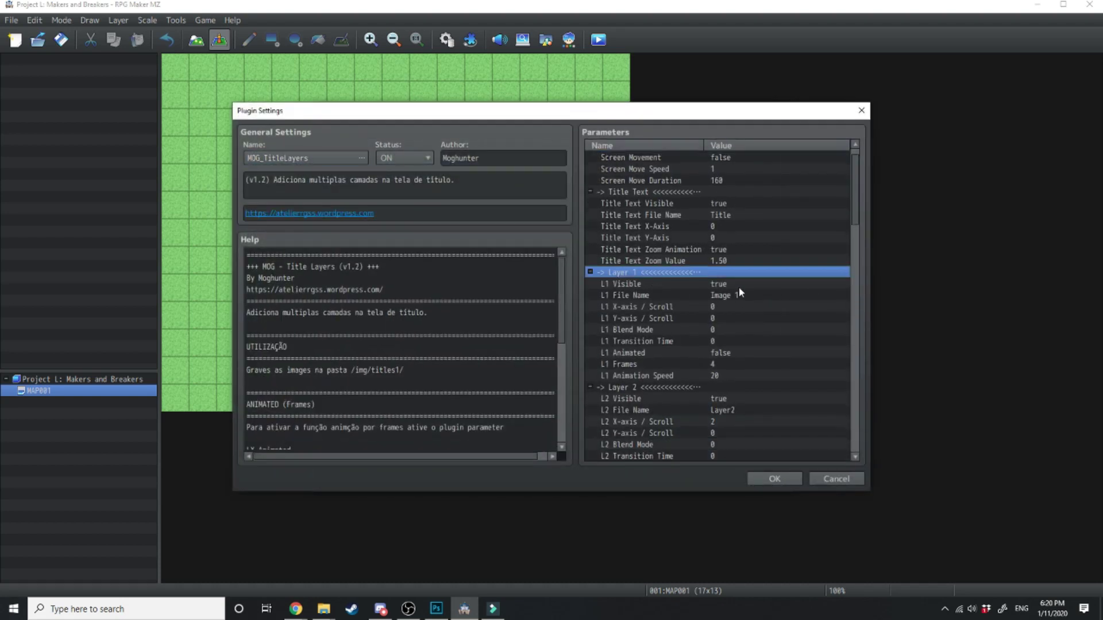
scroll(732, 294, "down", 1)
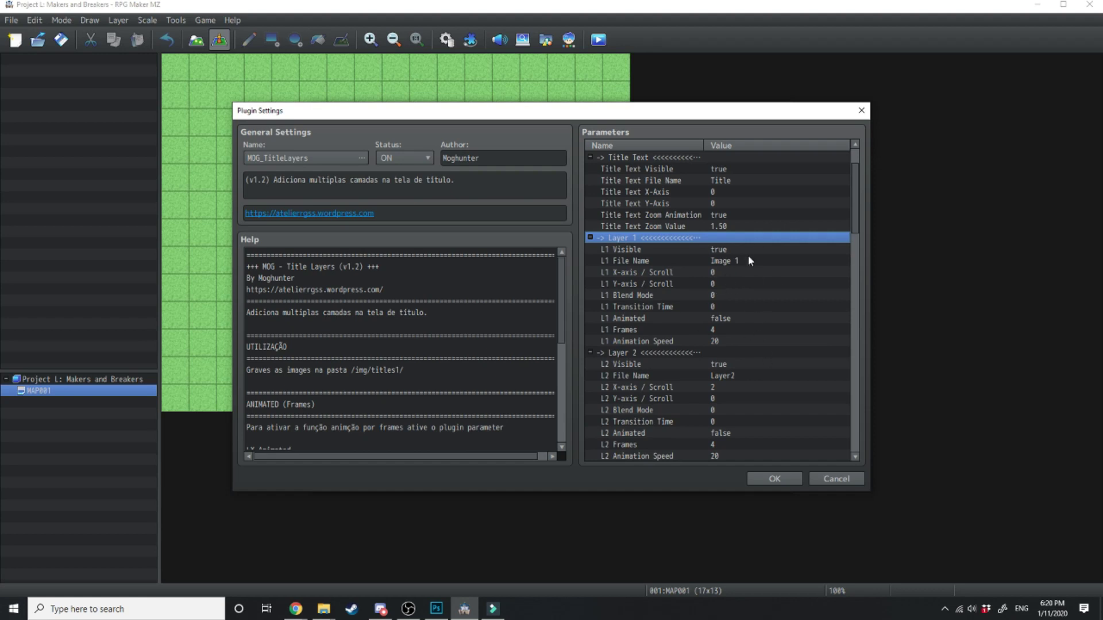
left_click(650, 250)
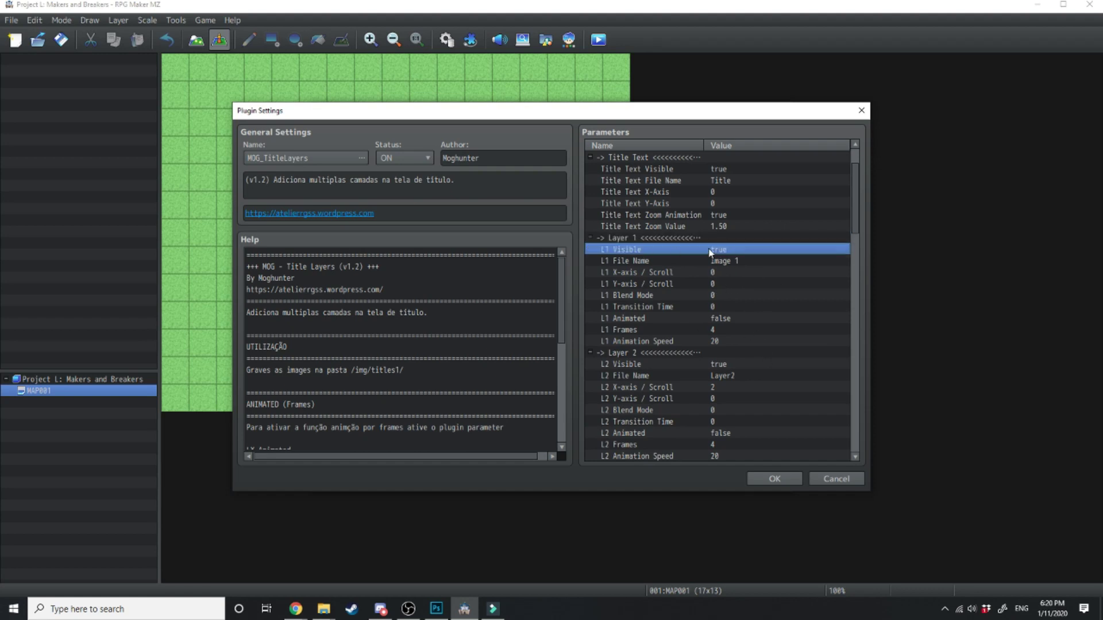
scroll(728, 383, "down", 1)
left_click(723, 329)
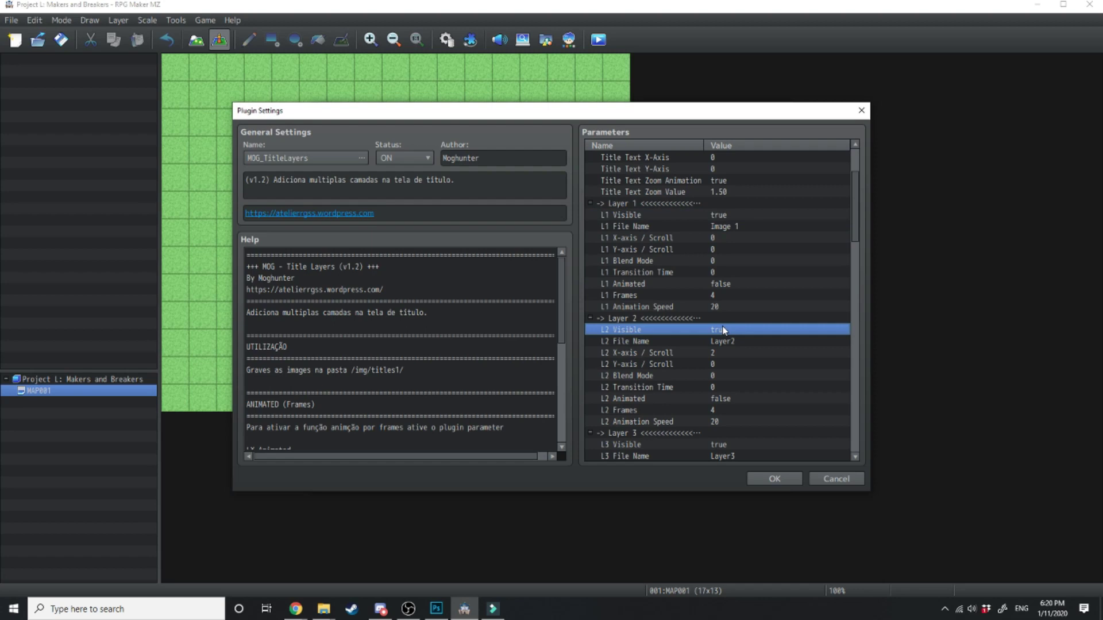
key("Return")
left_click(597, 39)
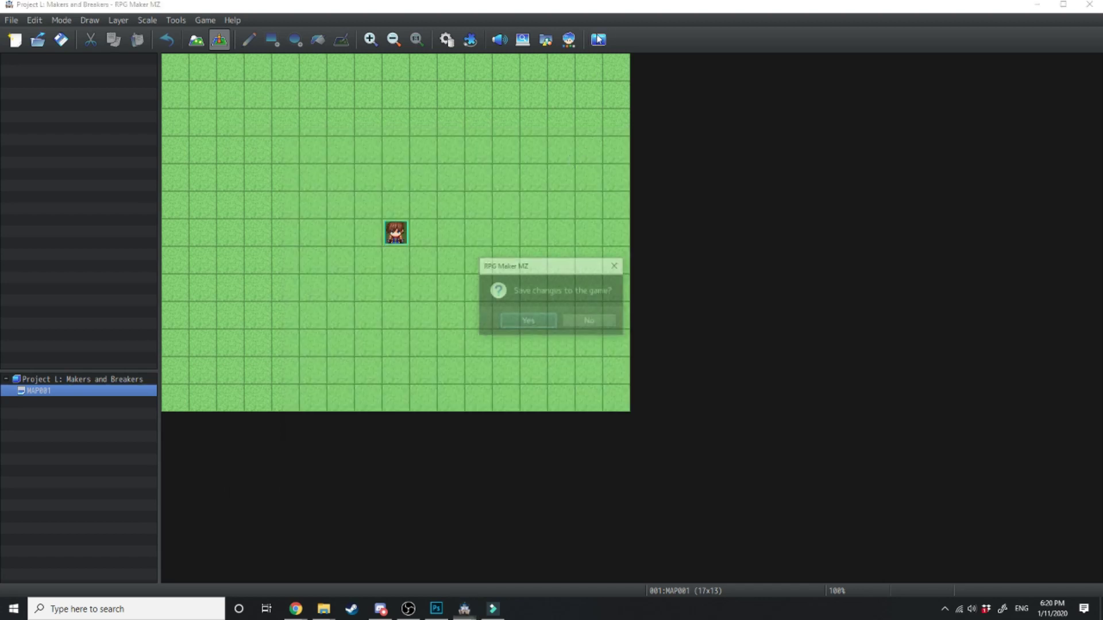
Step: Save the project changes so the title screen playtest runs
left_click(526, 321)
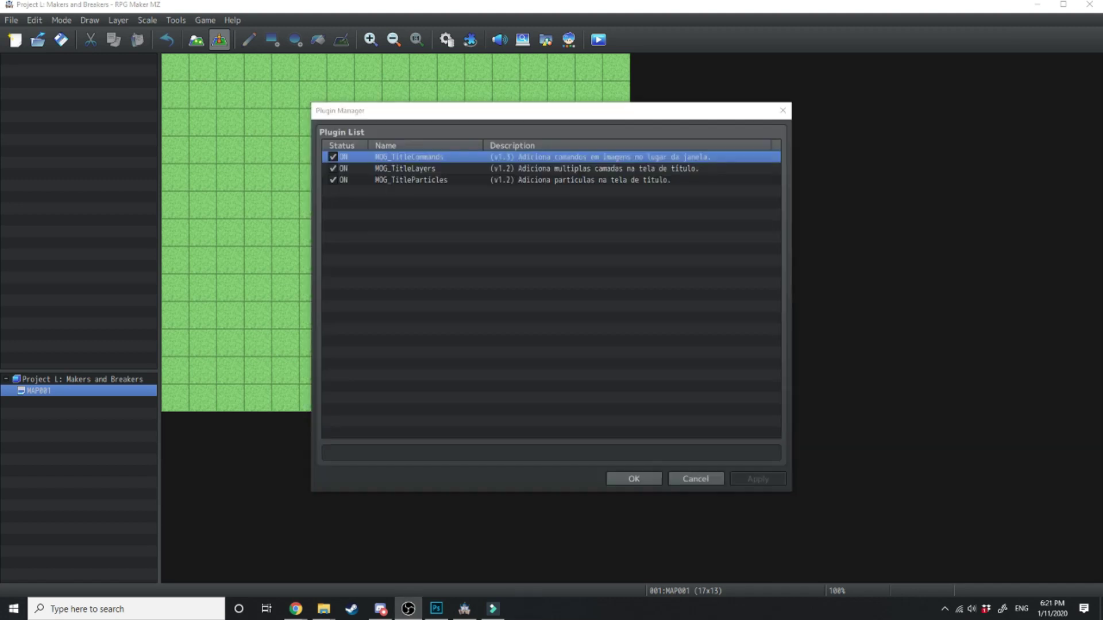
Step: Open the MOG_TitleCommands settings and review Command Pos 1–3
double_click(432, 157)
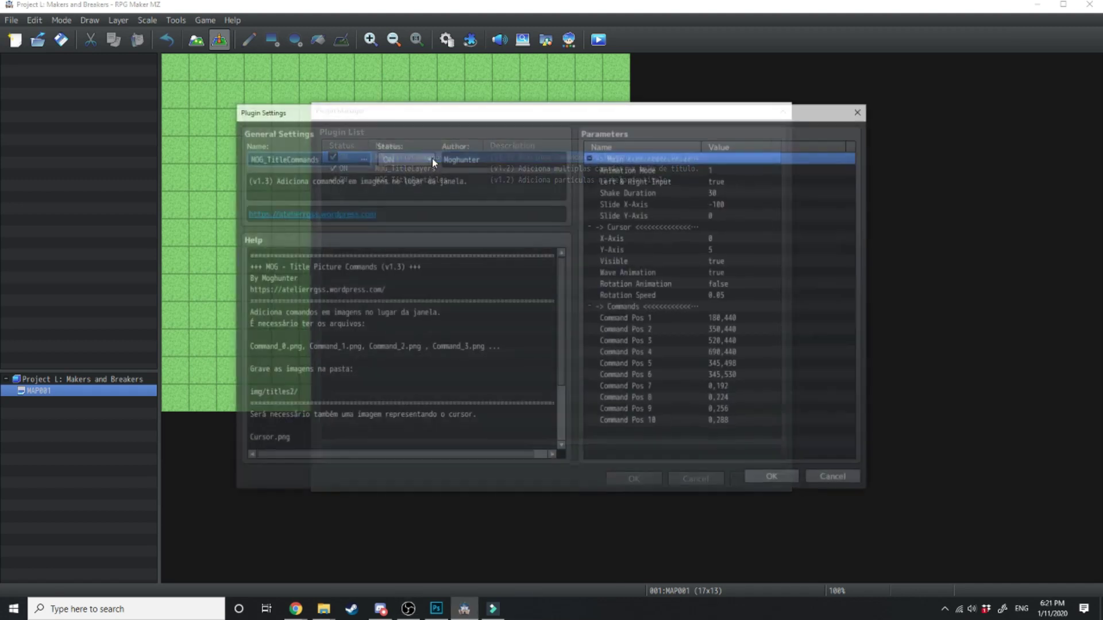
left_click(642, 320)
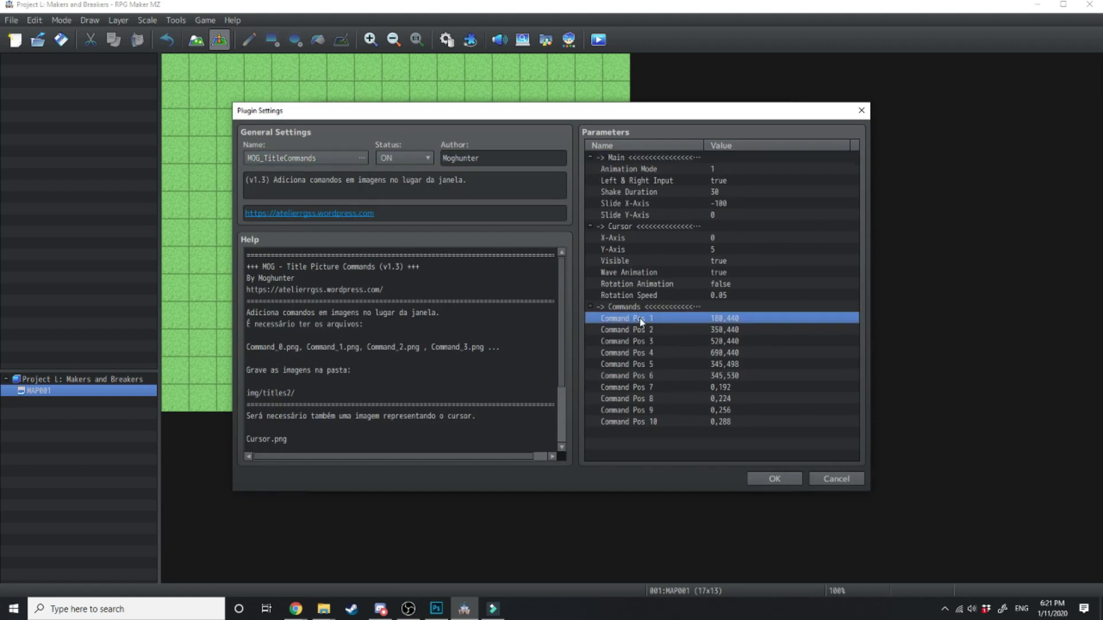
left_click(642, 332)
left_click(661, 342)
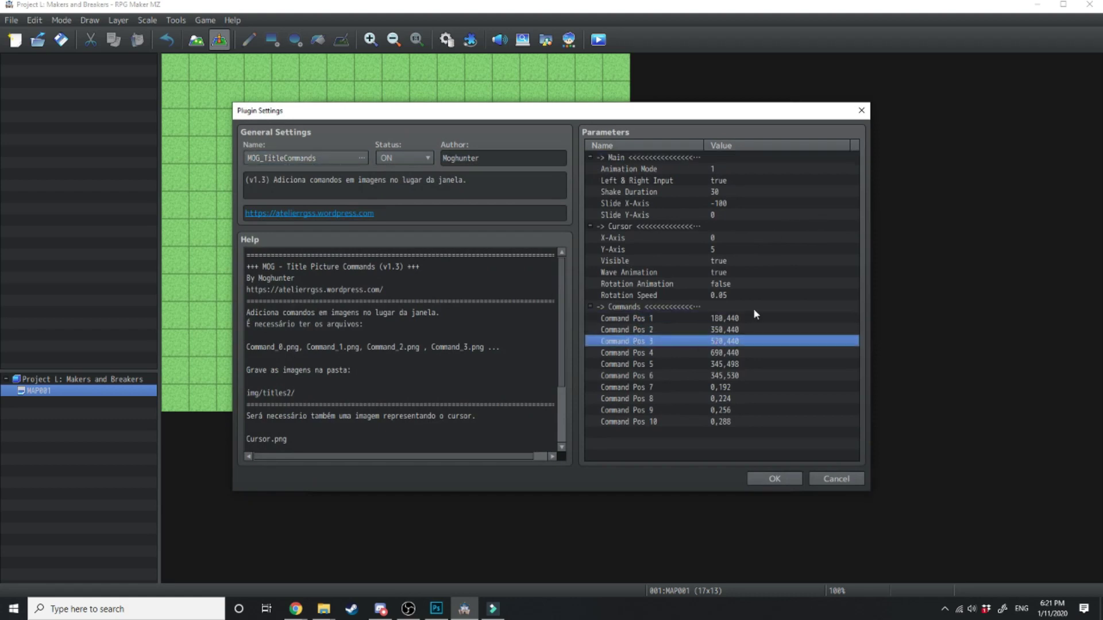
left_click(651, 320)
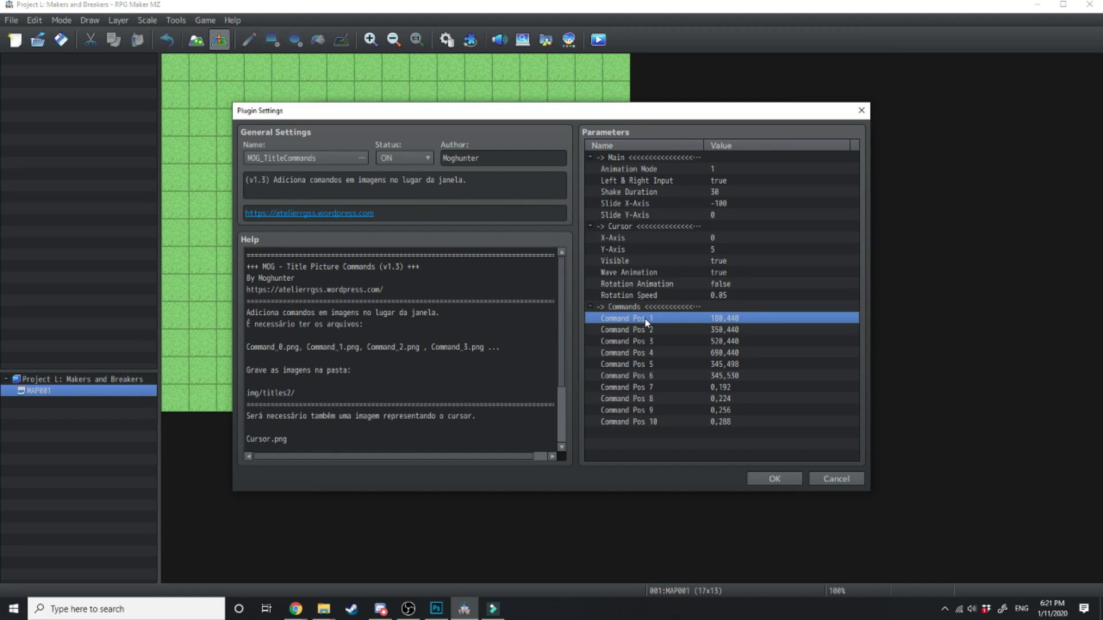
left_click(645, 332)
left_click(642, 343)
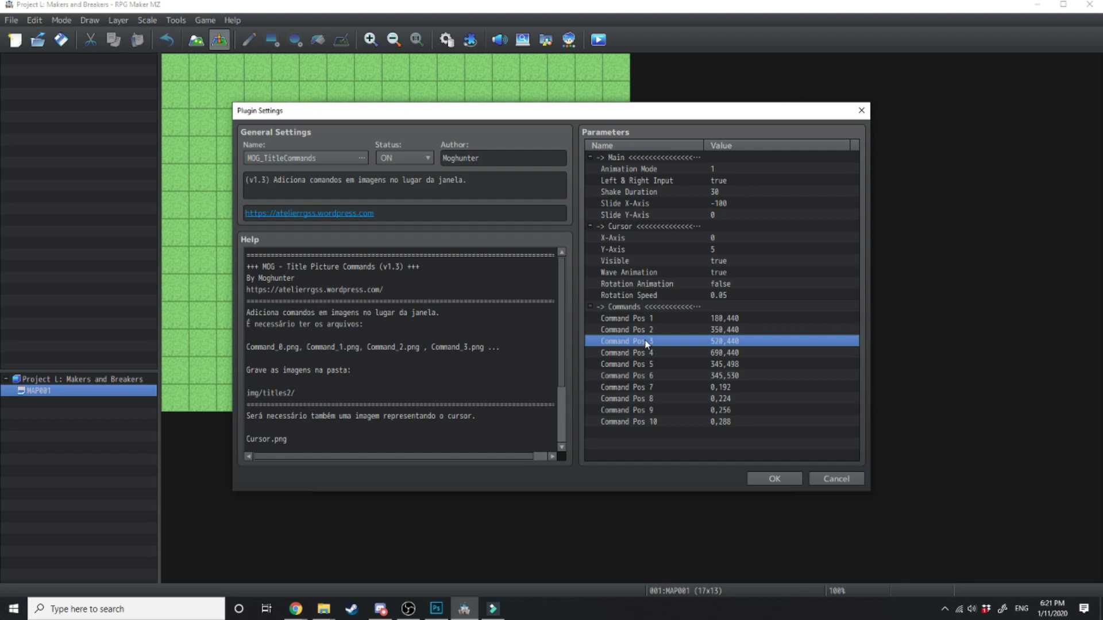
Step: Change Command Pos 1 to 650,440, Command Pos 2 to 650,500 and Command Pos 3 to X 650
double_click(716, 320)
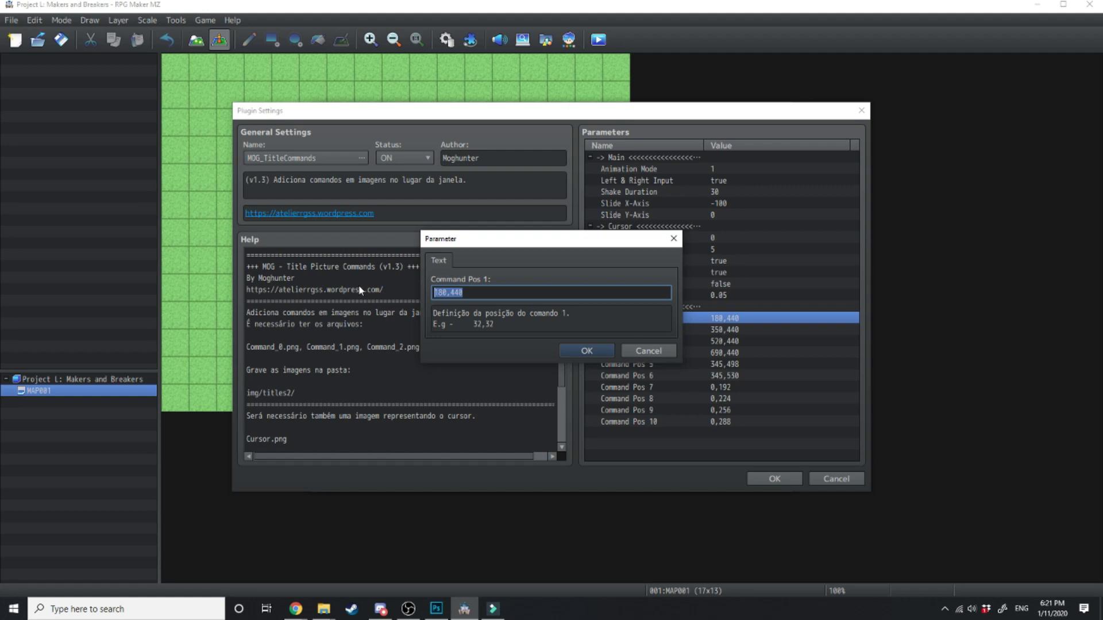
type("650,440")
key("Return")
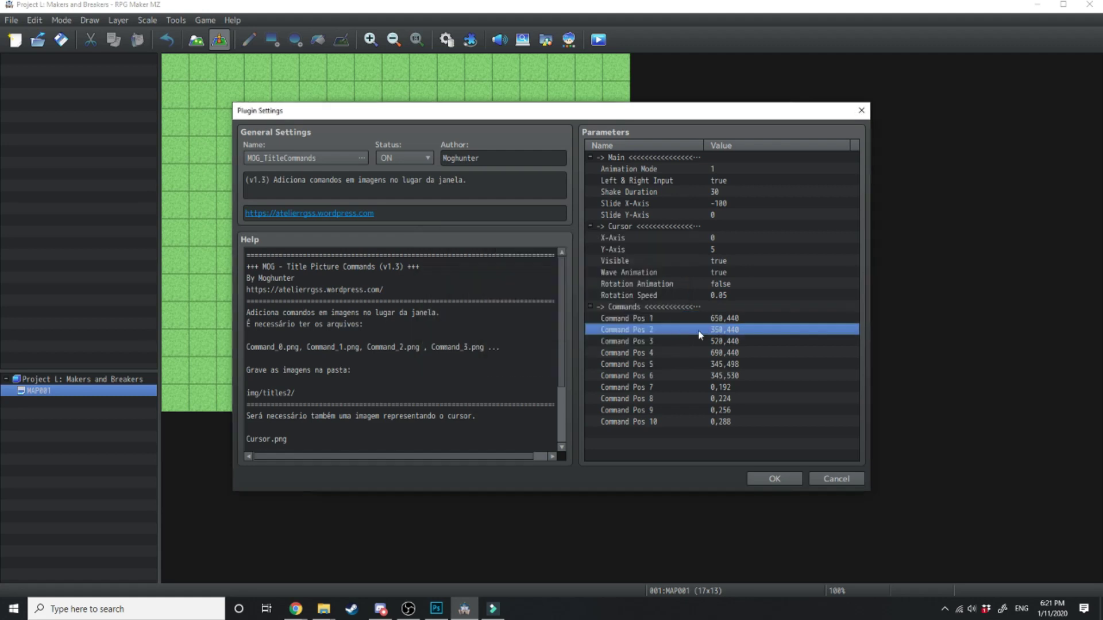
key("Down")
key("Return")
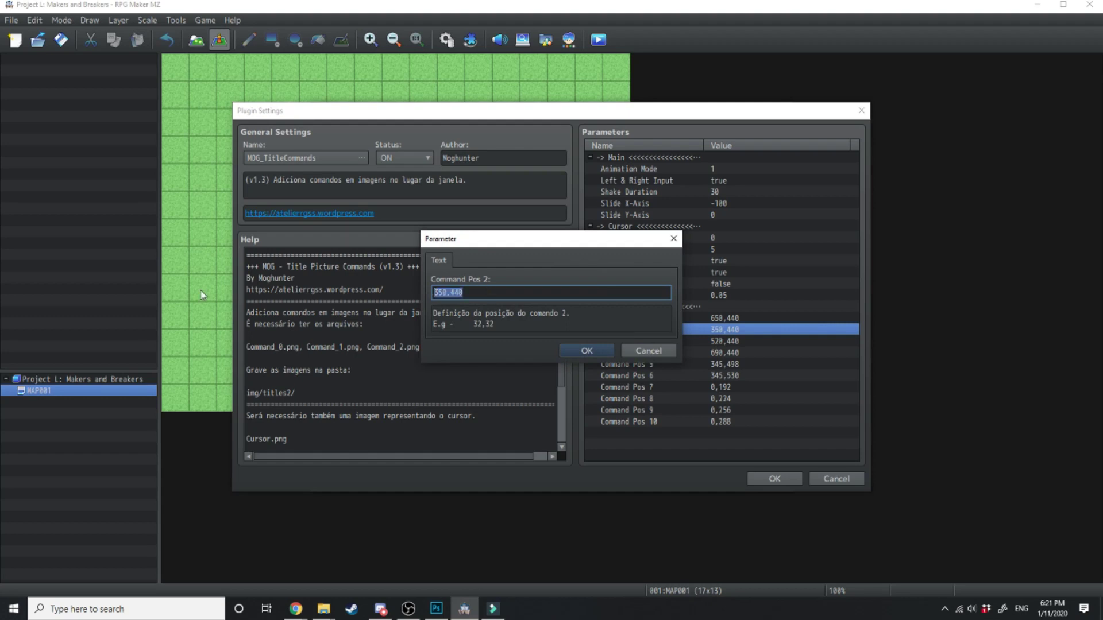
type("650,500")
key("Return")
key("Down")
key("Return")
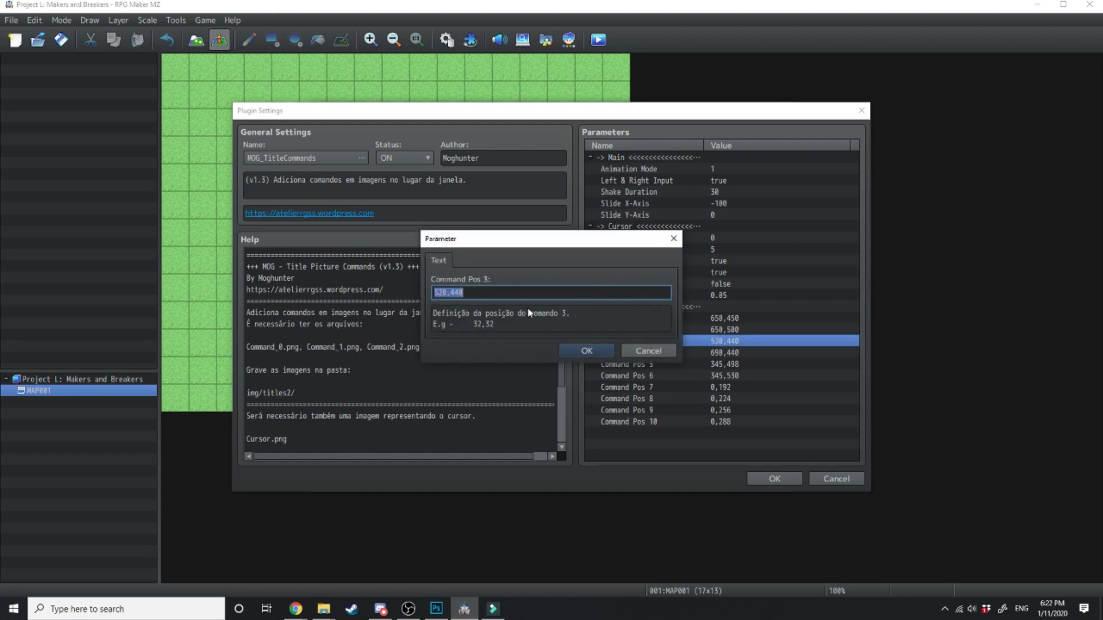
type("650")
left_click(585, 348)
Step: Keep the plugin changes, save and playtest, moving the title menu between Options and New Game
left_click(767, 478)
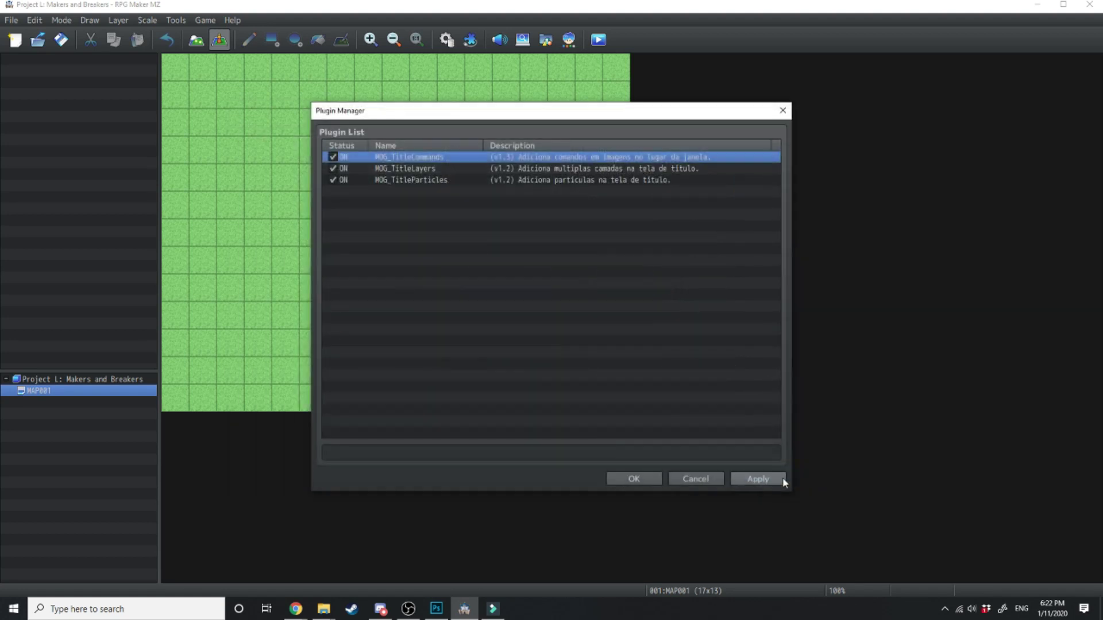
left_click(634, 479)
left_click(597, 39)
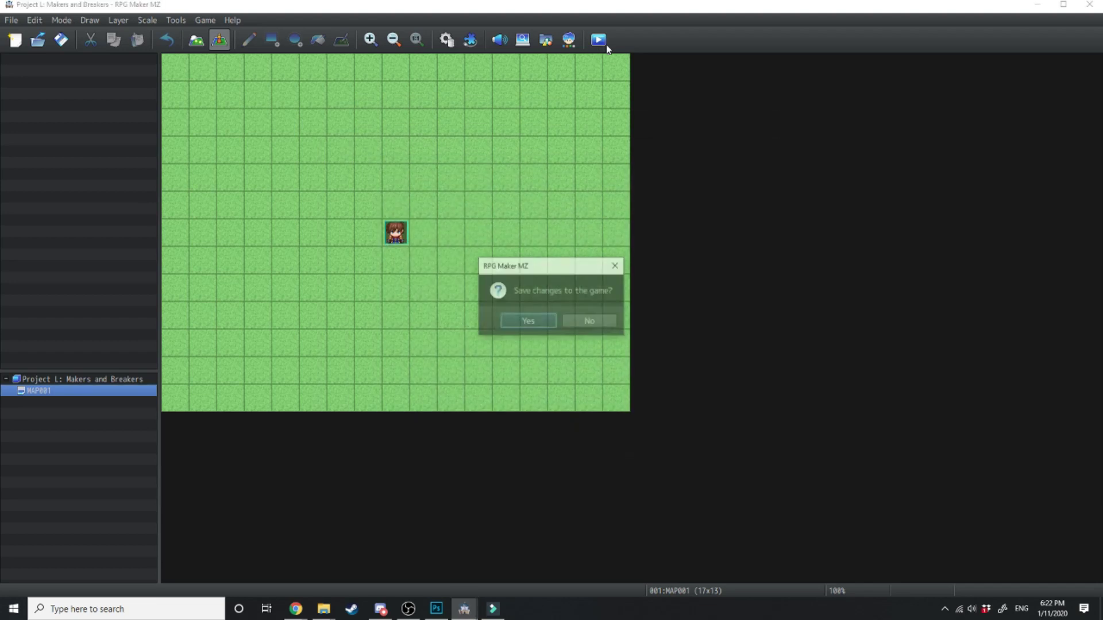
key("Return")
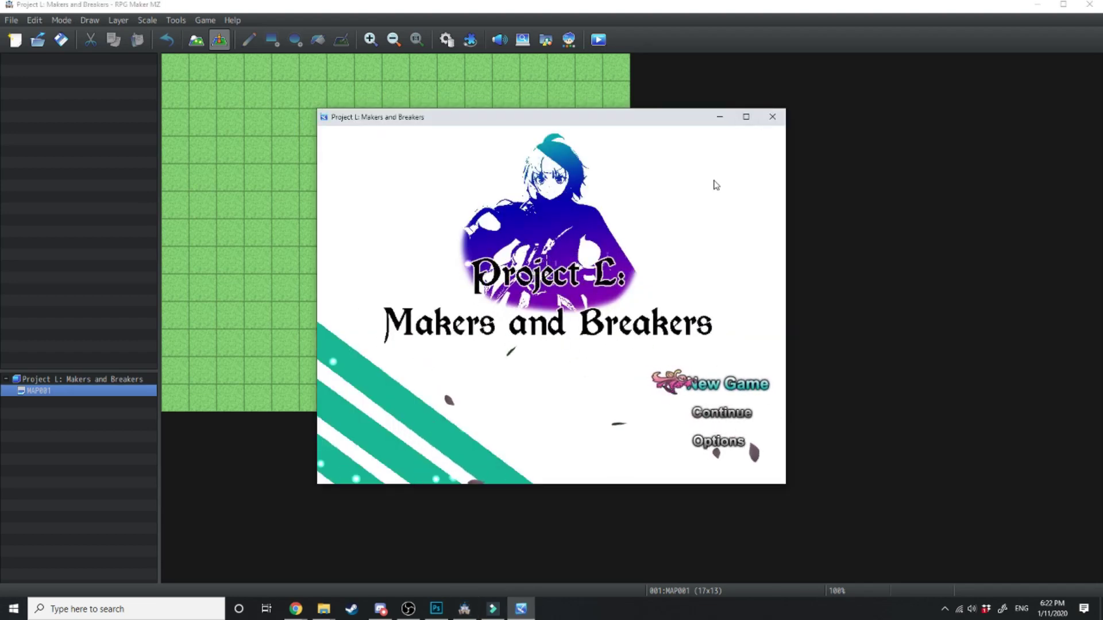
key("Down")
key("Down")
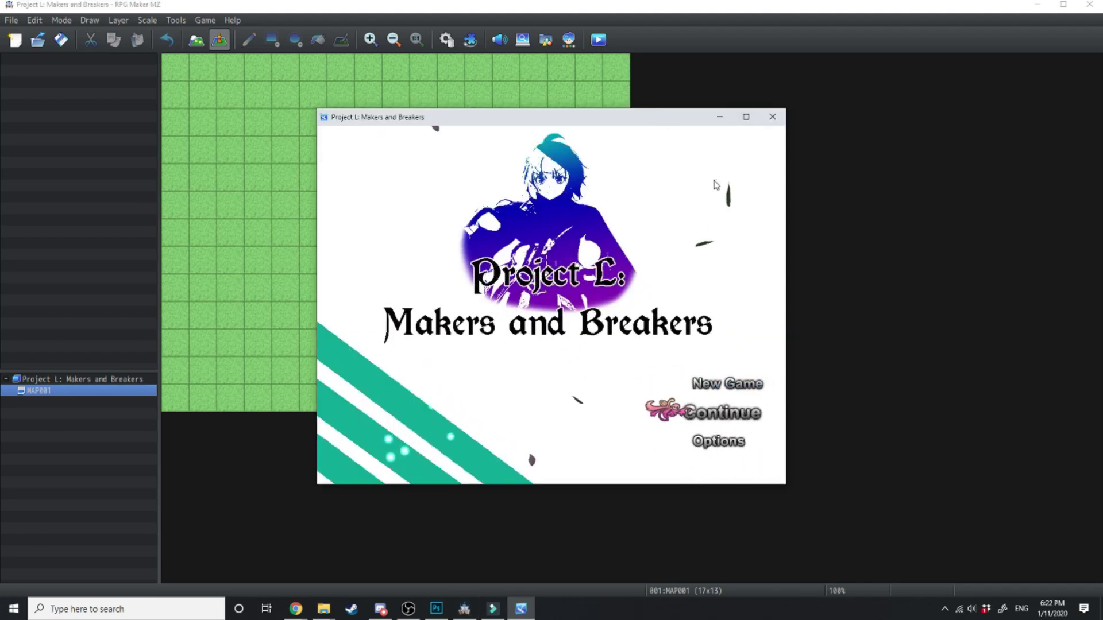
key("Up")
key("Up")
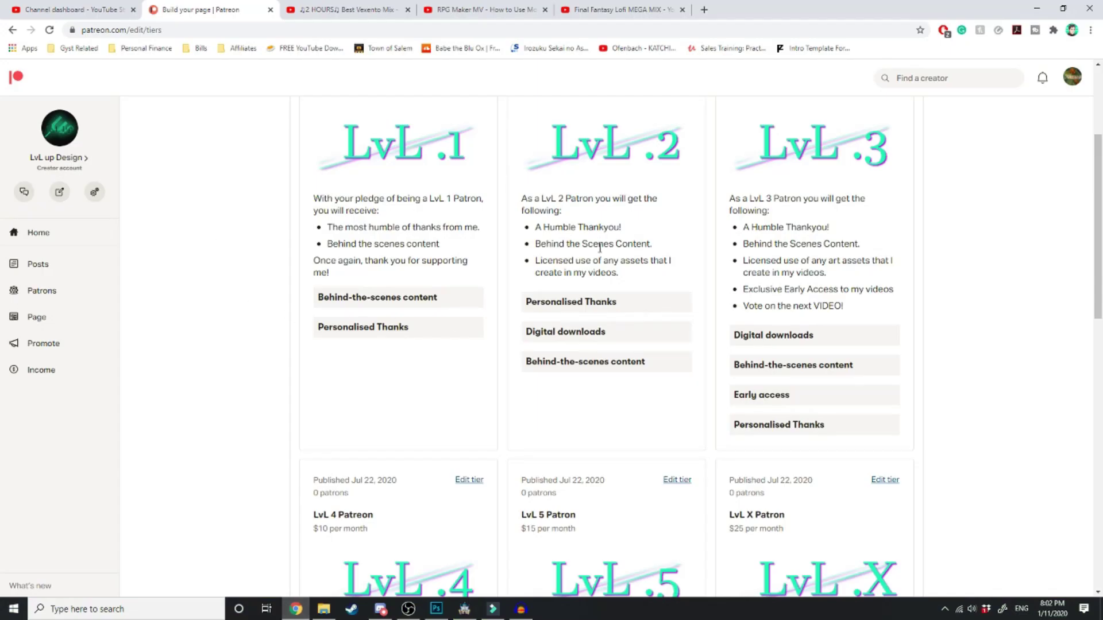
Step: Scroll the Patreon Tiers page, then go to the creator's public page
scroll(600, 248, "down", 3)
scroll(830, 308, "down", 2)
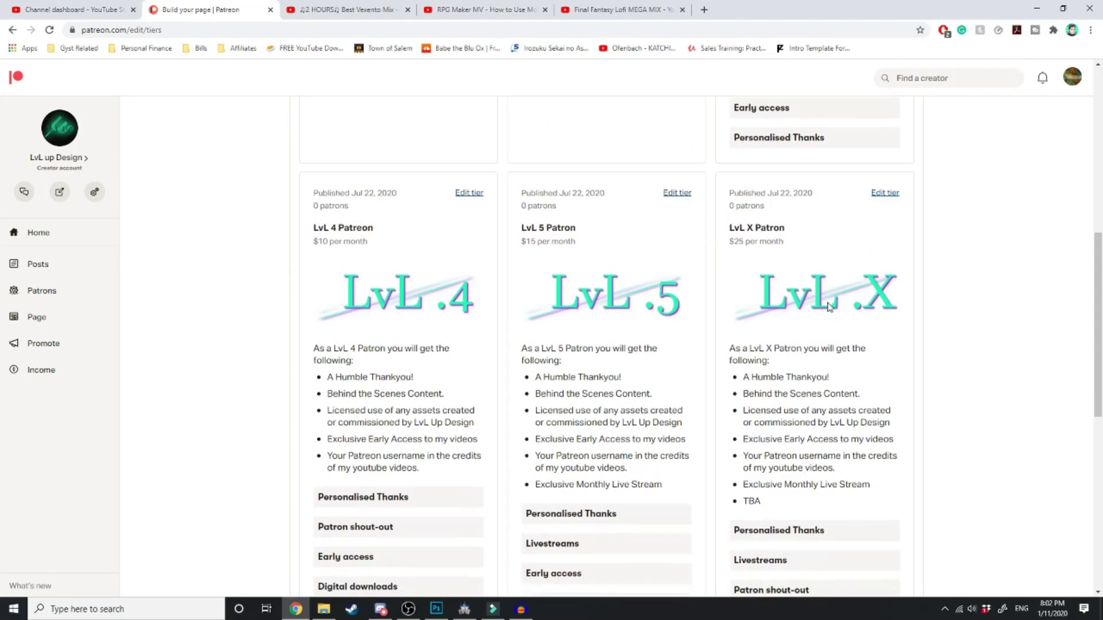
scroll(960, 313, "down", 2)
scroll(964, 324, "up", 9)
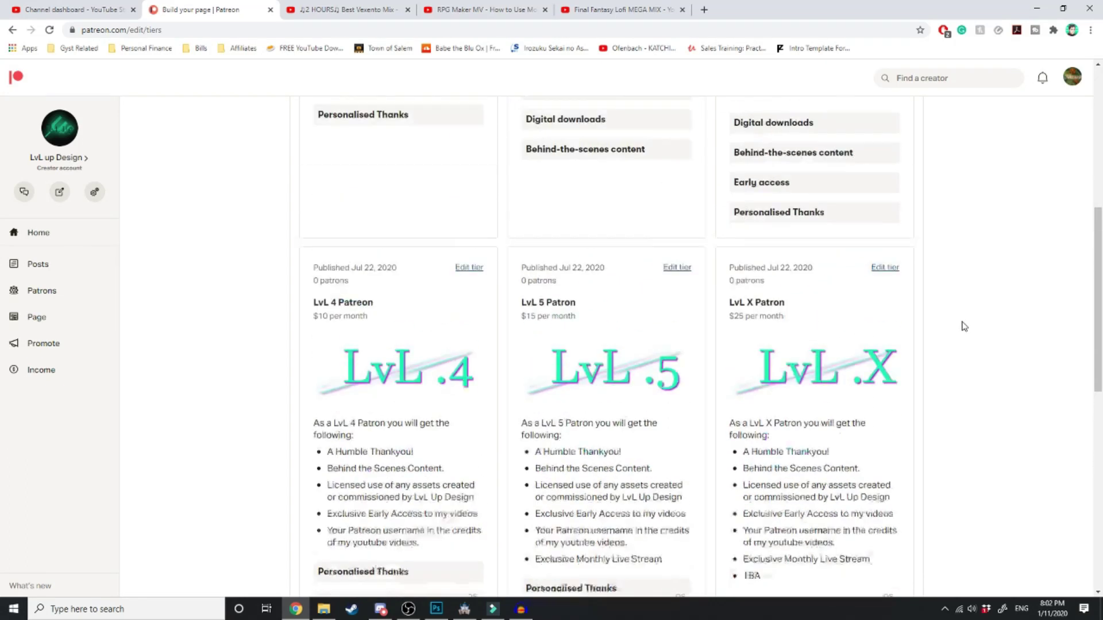
left_click(37, 317)
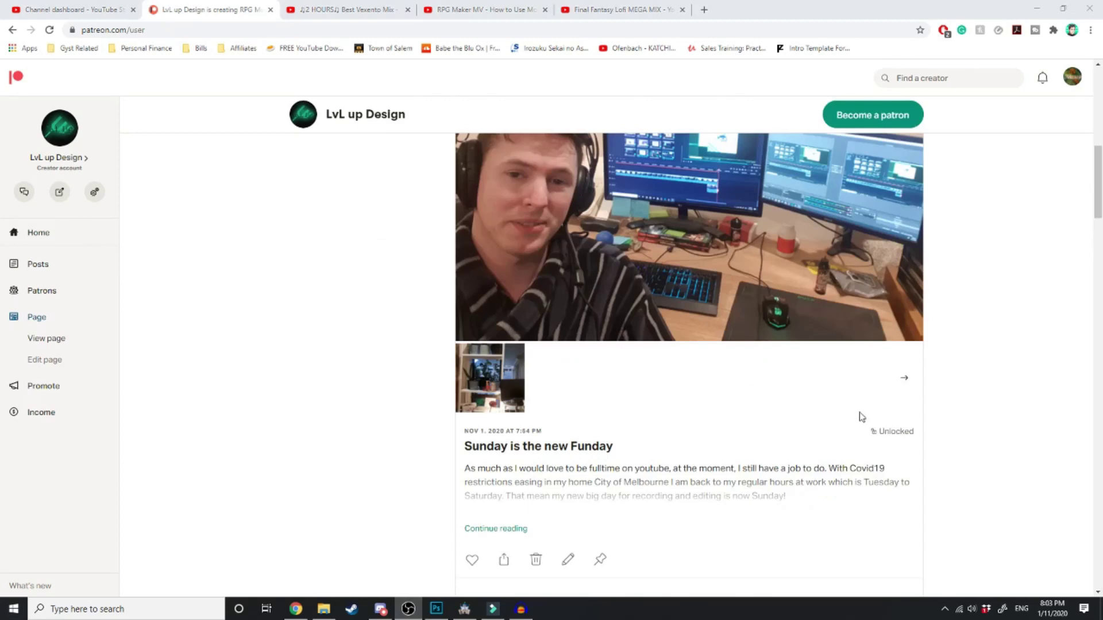
Step: Scroll down the creator's posts feed to the You Decide! poll post
scroll(839, 409, "up", 6)
scroll(815, 401, "down", 2)
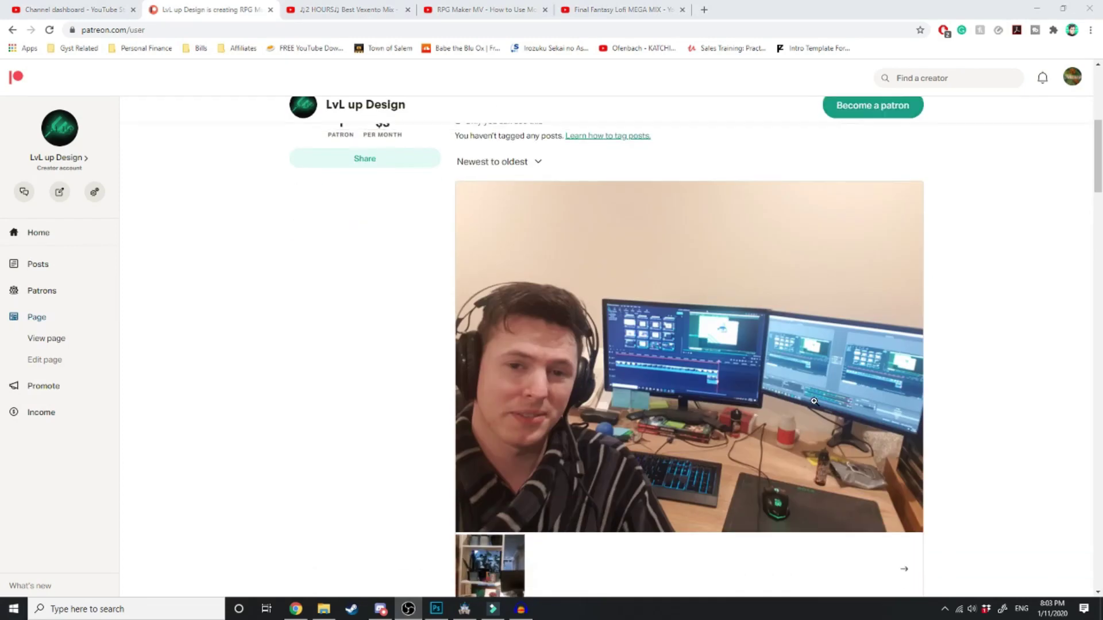
scroll(816, 404, "down", 3)
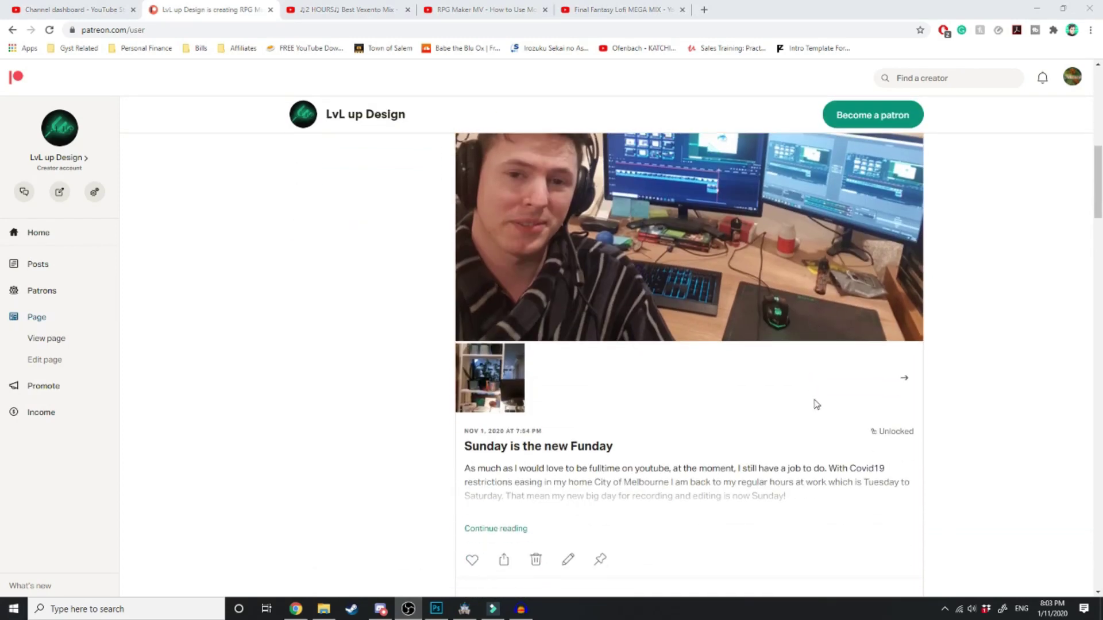
scroll(816, 403, "down", 10)
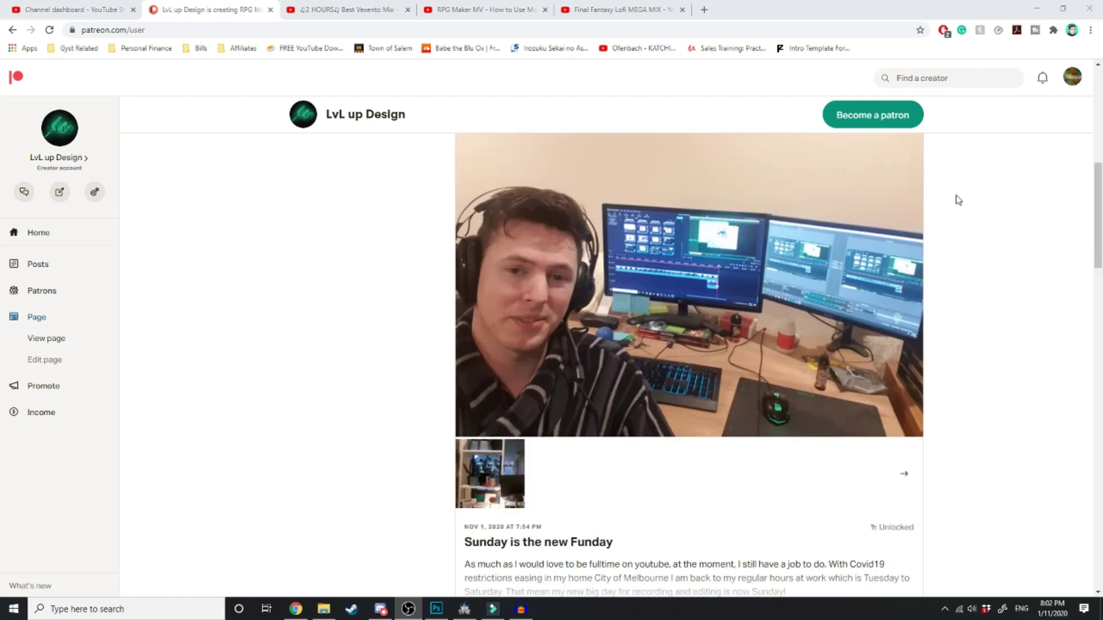
scroll(957, 199, "down", 3)
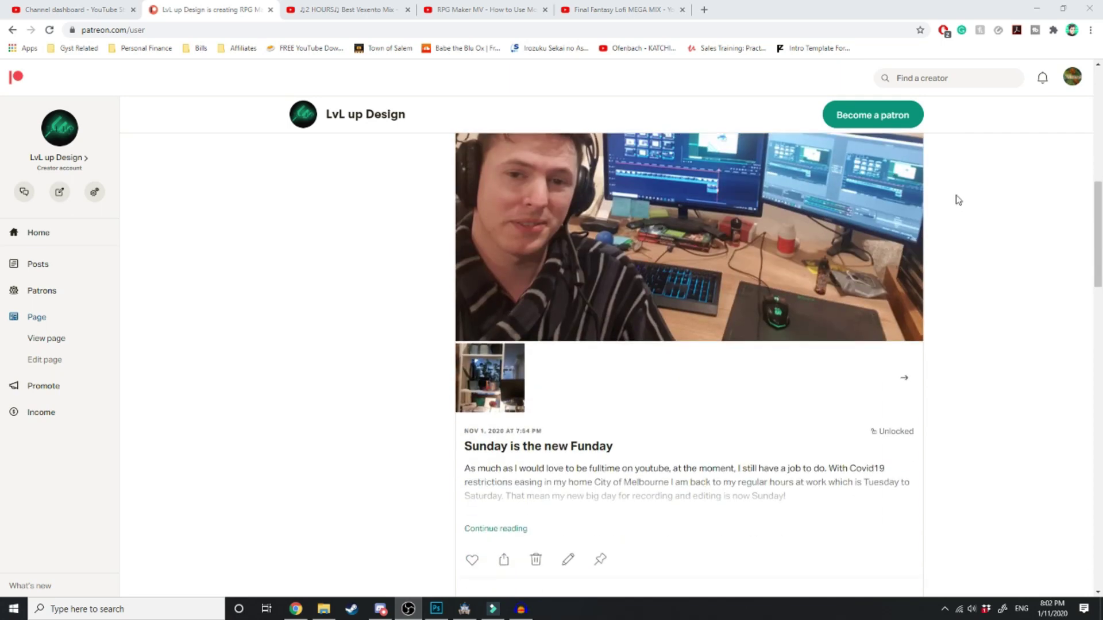
scroll(957, 199, "down", 8)
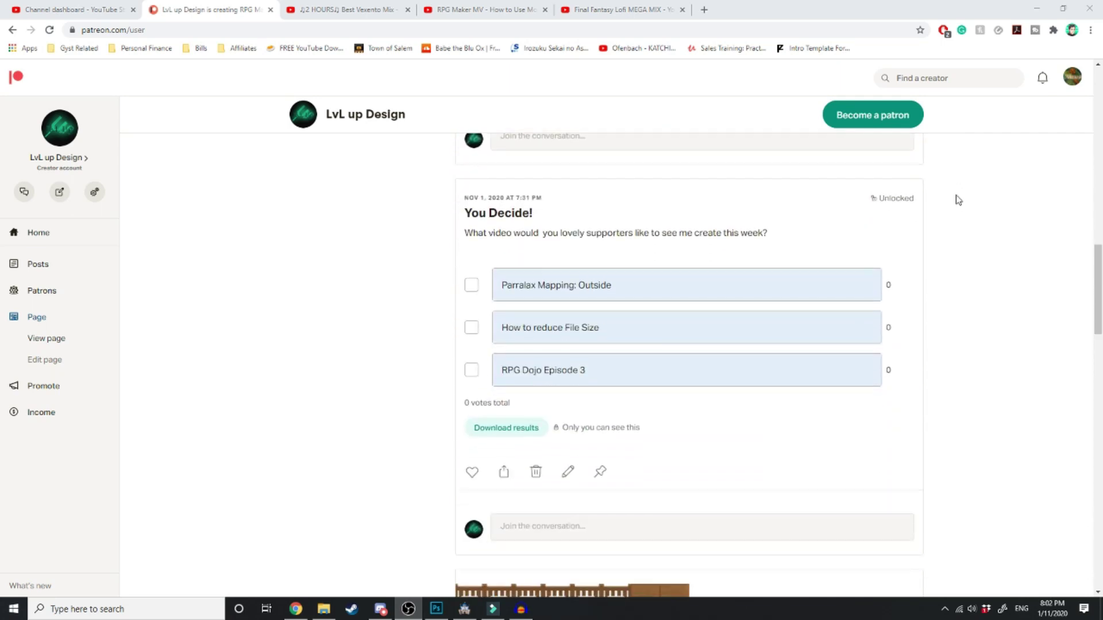
scroll(958, 199, "down", 15)
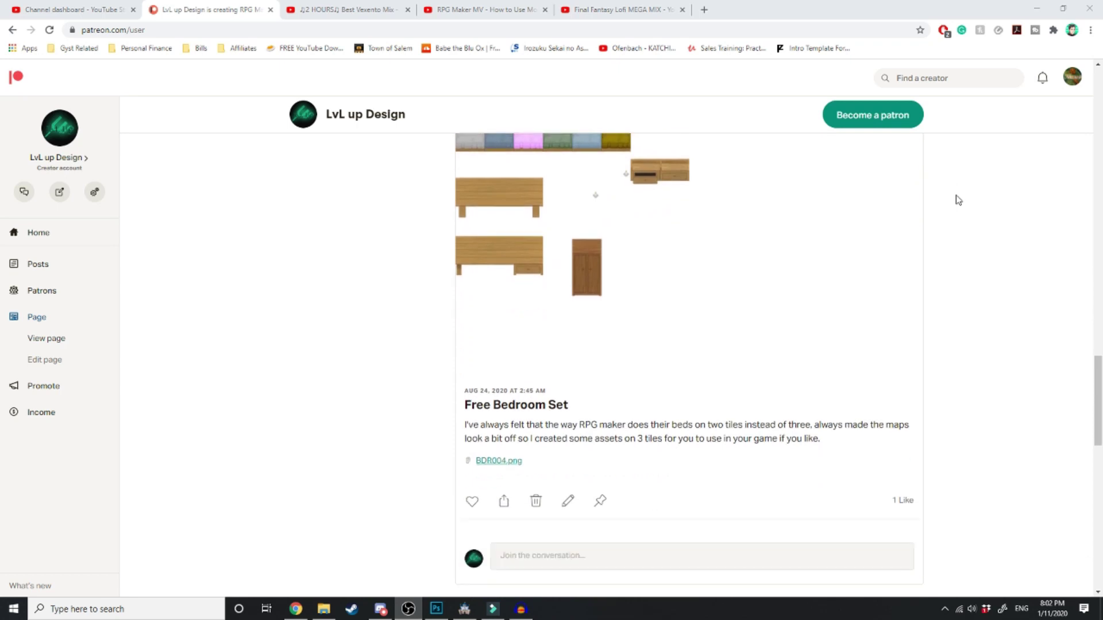
scroll(958, 199, "down", 6)
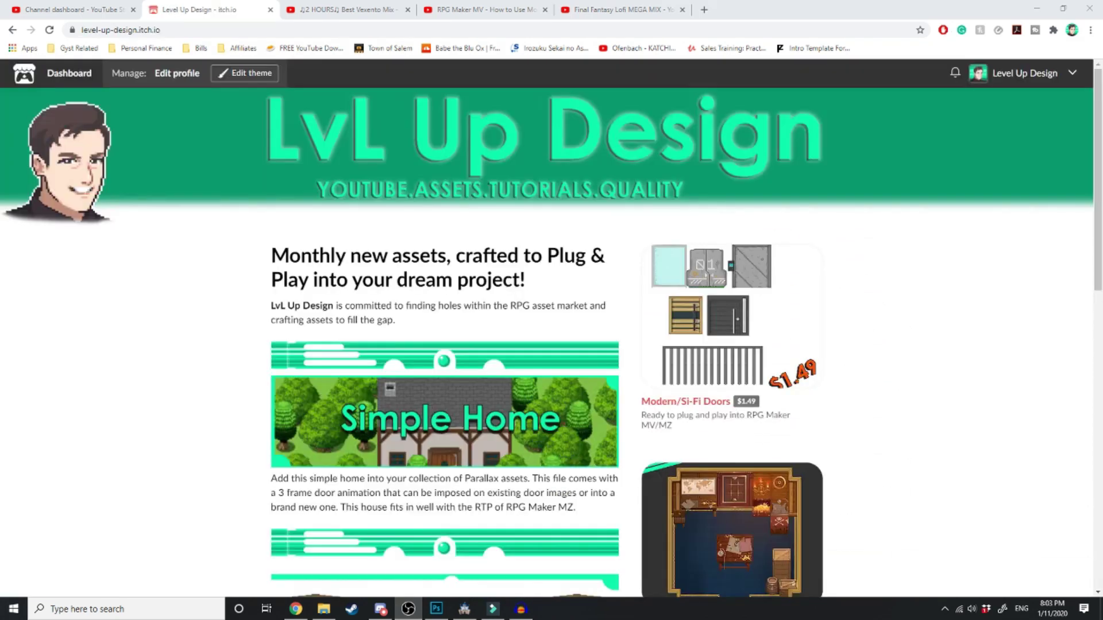
scroll(673, 119, "down", 7)
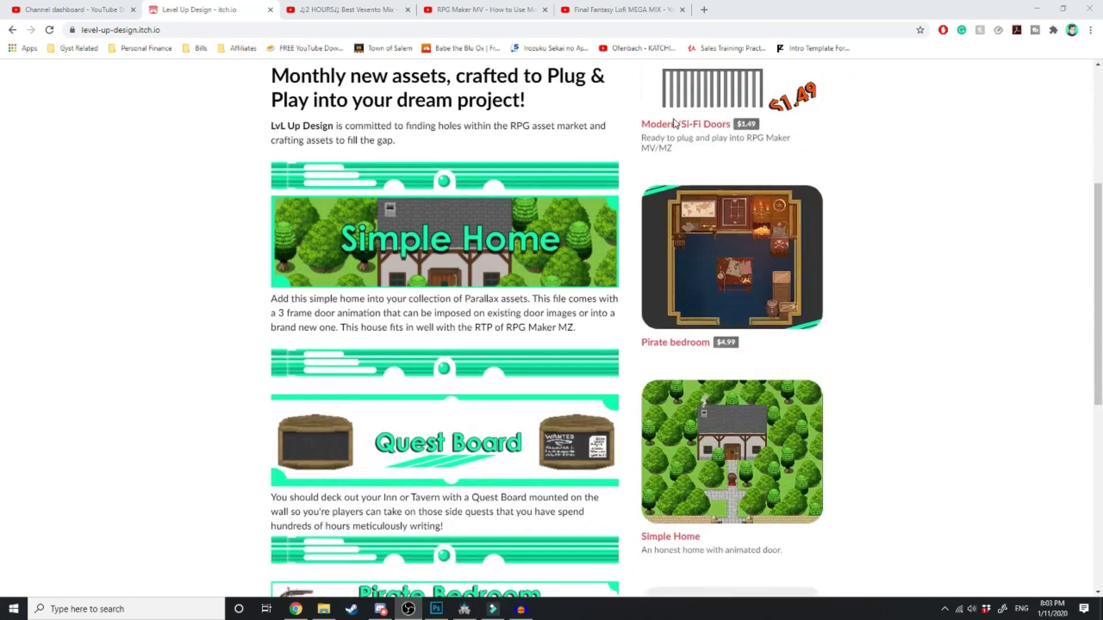
scroll(594, 123, "down", 3)
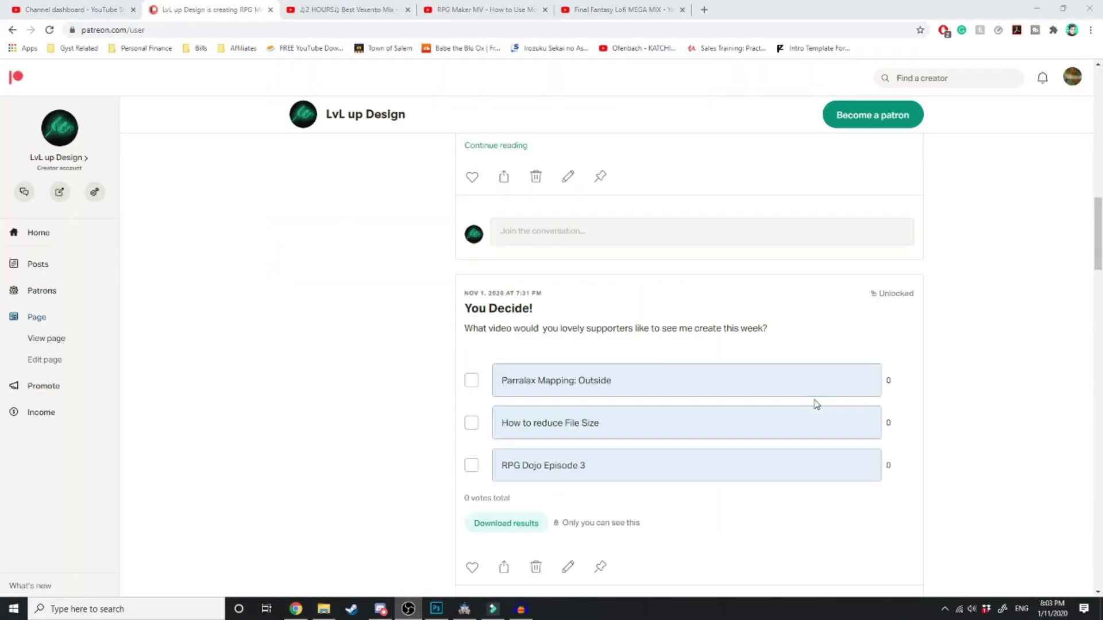
Step: Vote for Parralax Mapping: Outside in the You Decide! poll
scroll(816, 404, "down", 3)
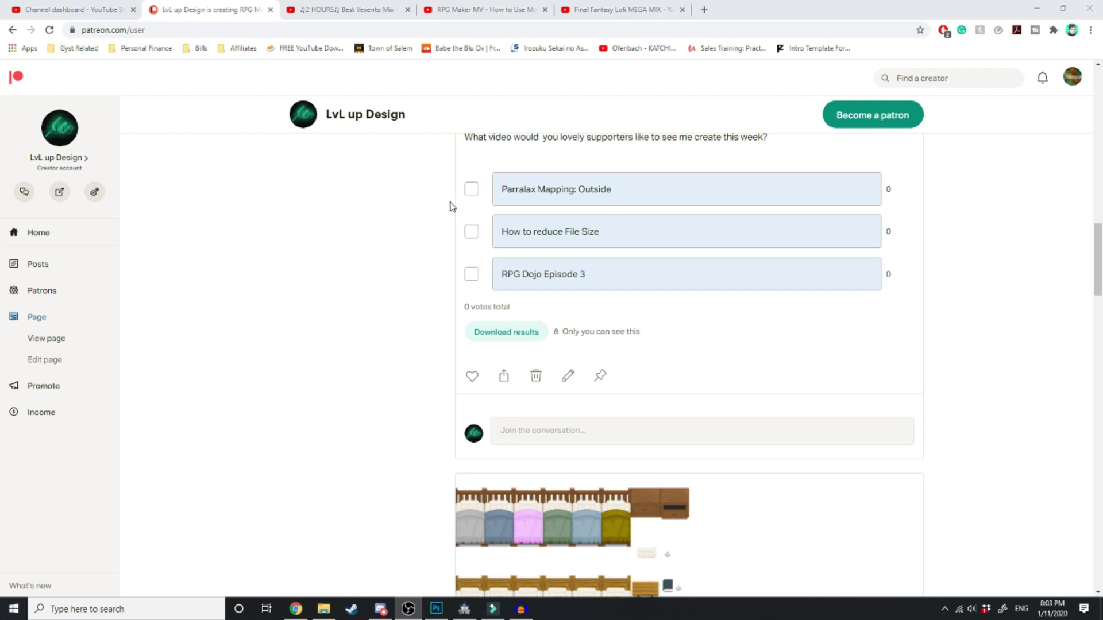
left_click(469, 187)
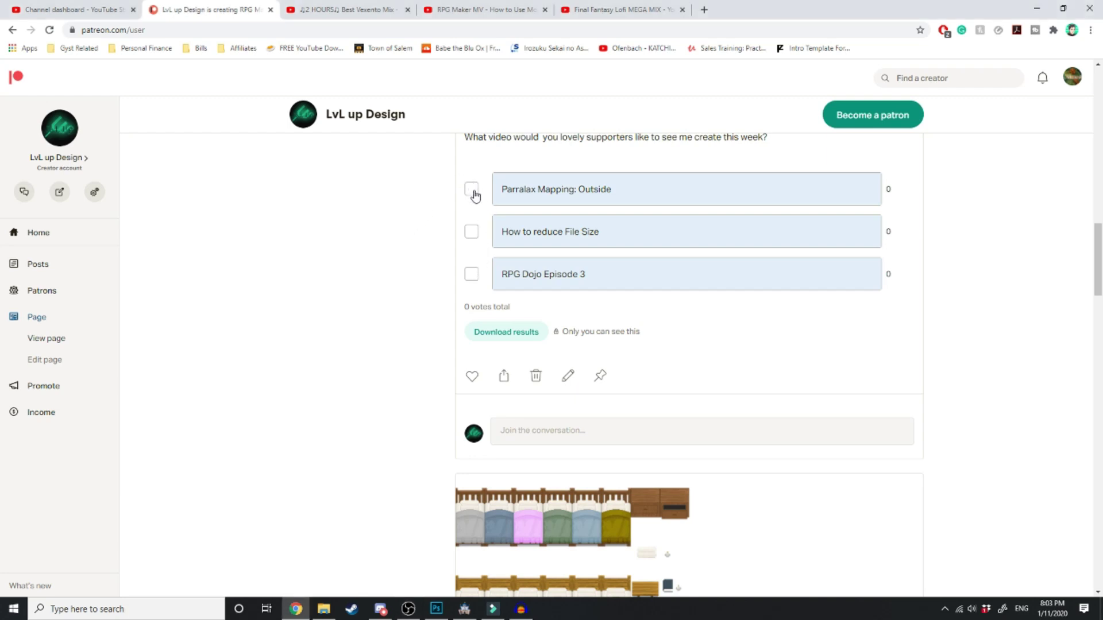
left_click(471, 189)
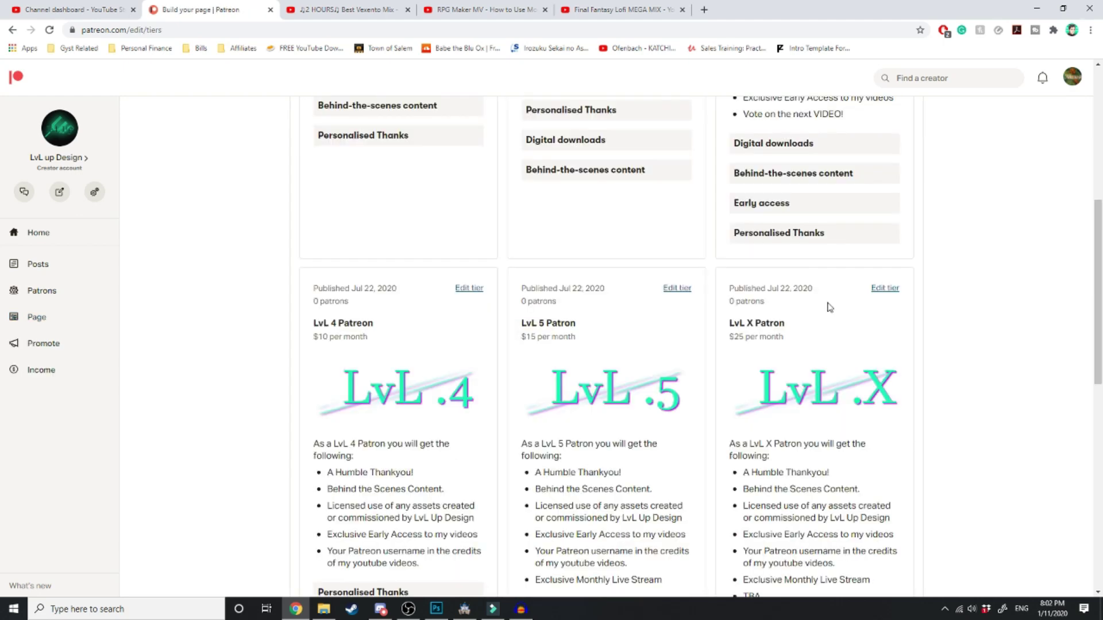
Step: Scroll past the poll and choose Posts in the creator page sidebar
scroll(829, 306, "down", 2)
scroll(962, 313, "down", 2)
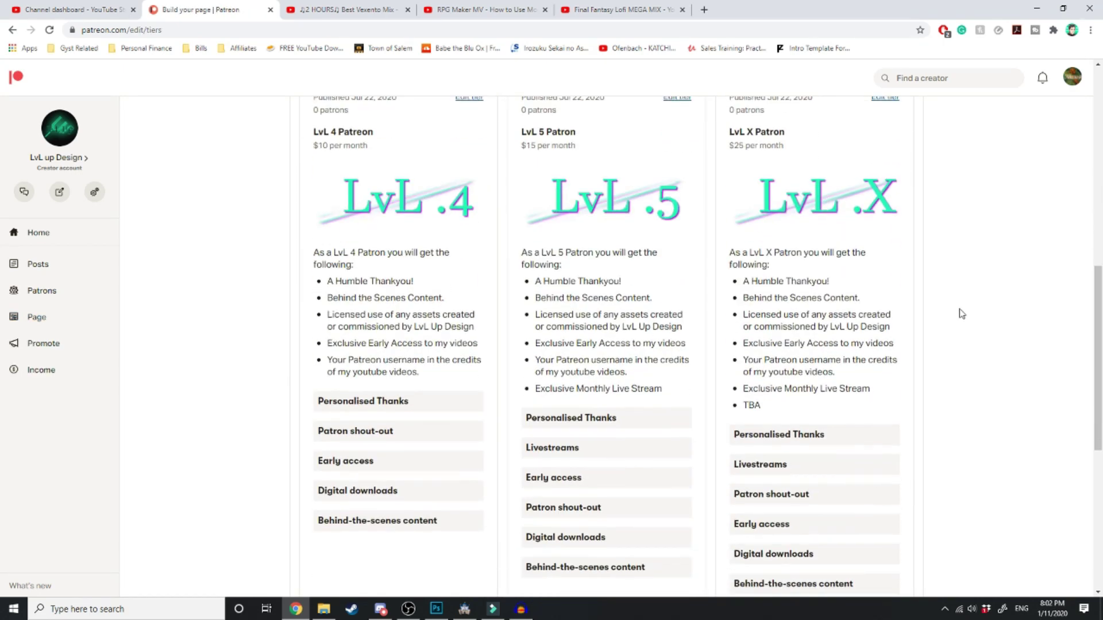
scroll(964, 326, "up", 10)
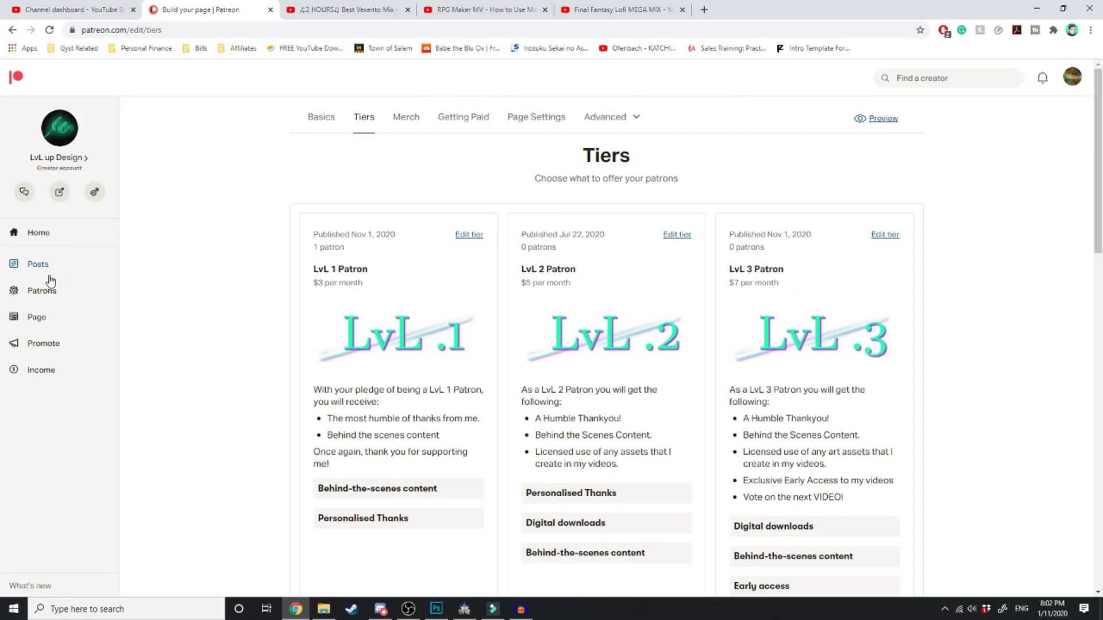
left_click(39, 266)
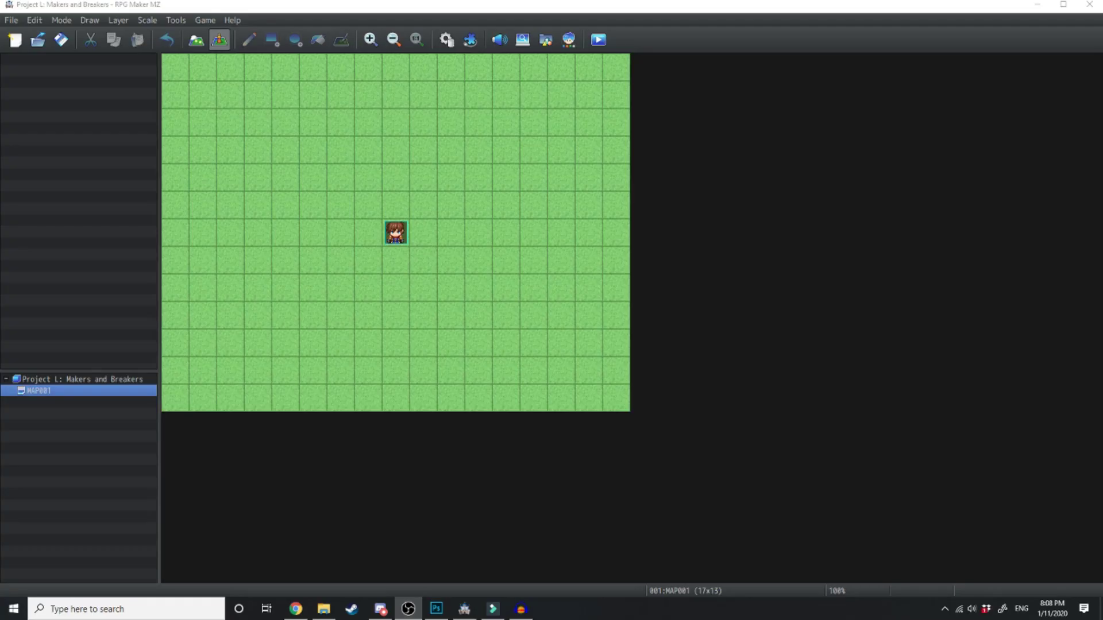